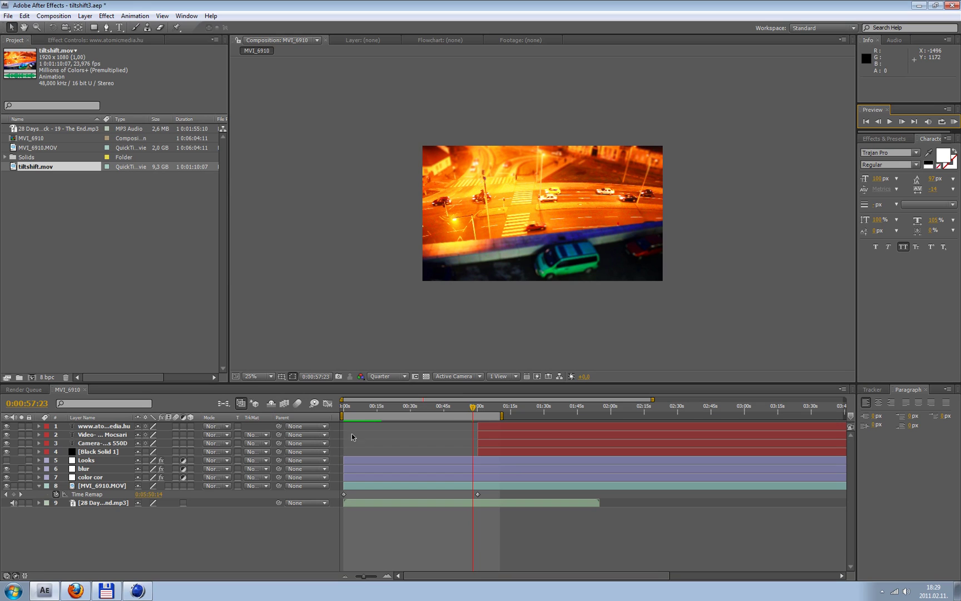
Step: Play a RAM preview of the MVI_6910 composition from its start
left_click_drag(359, 409, 344, 409)
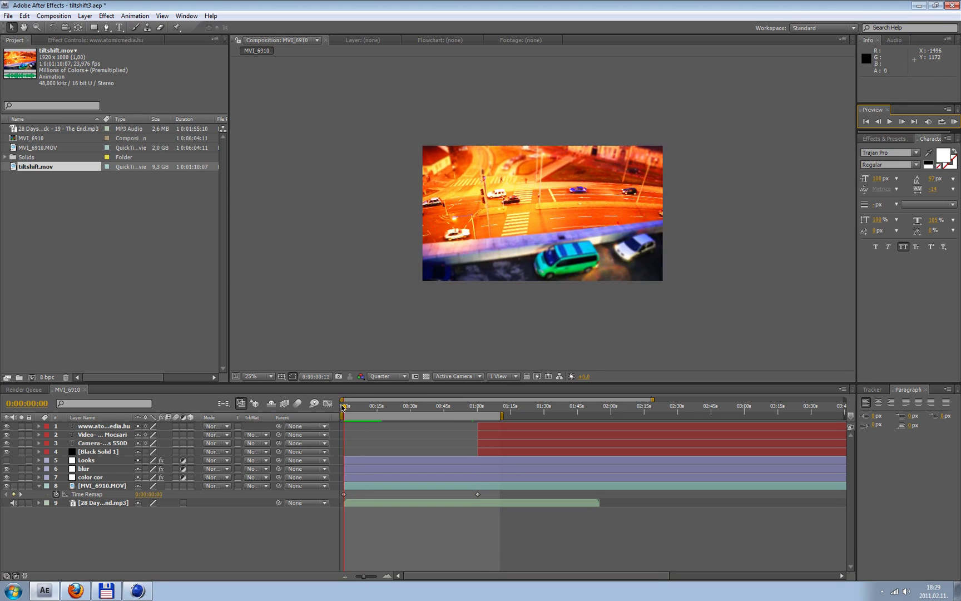
left_click(953, 122)
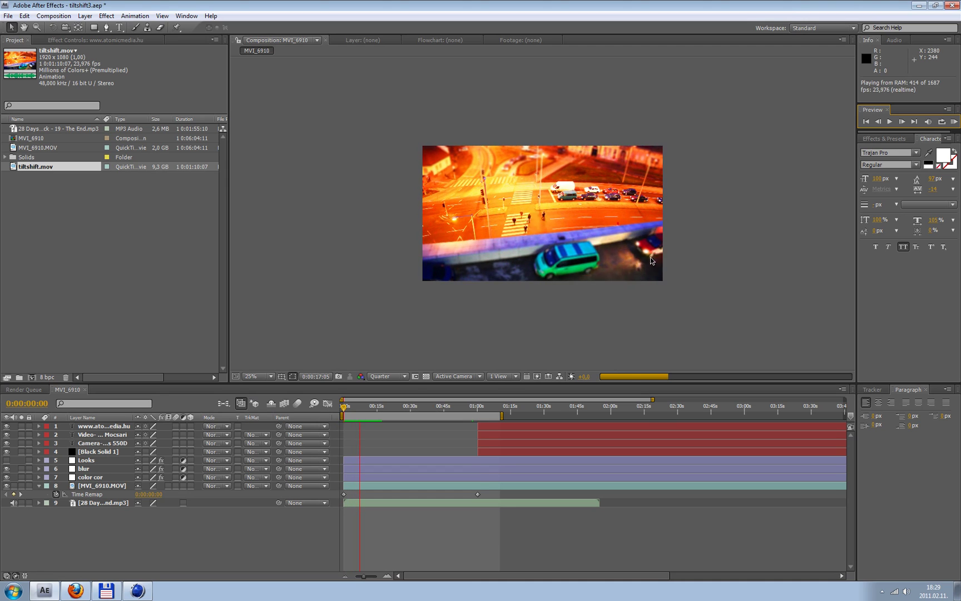
Step: Examine the color cor, blur and Looks adjustment layers of the MVI_6910 composition one by one
left_click(86, 478)
left_click(86, 477)
left_click(83, 469)
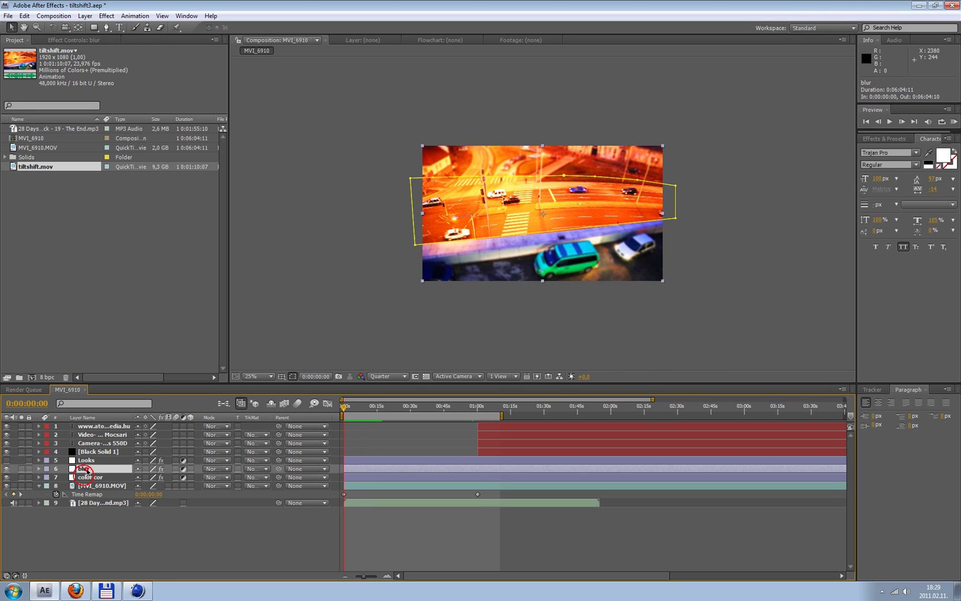
left_click(86, 460)
left_click(84, 476)
left_click(84, 470)
left_click(83, 476)
left_click(83, 468)
left_click(84, 477)
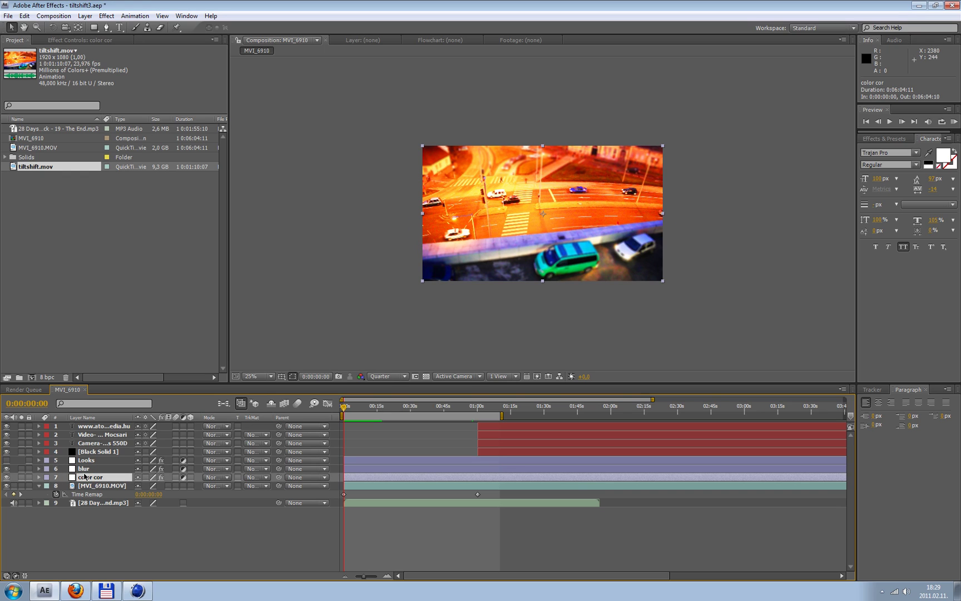
left_click(83, 468)
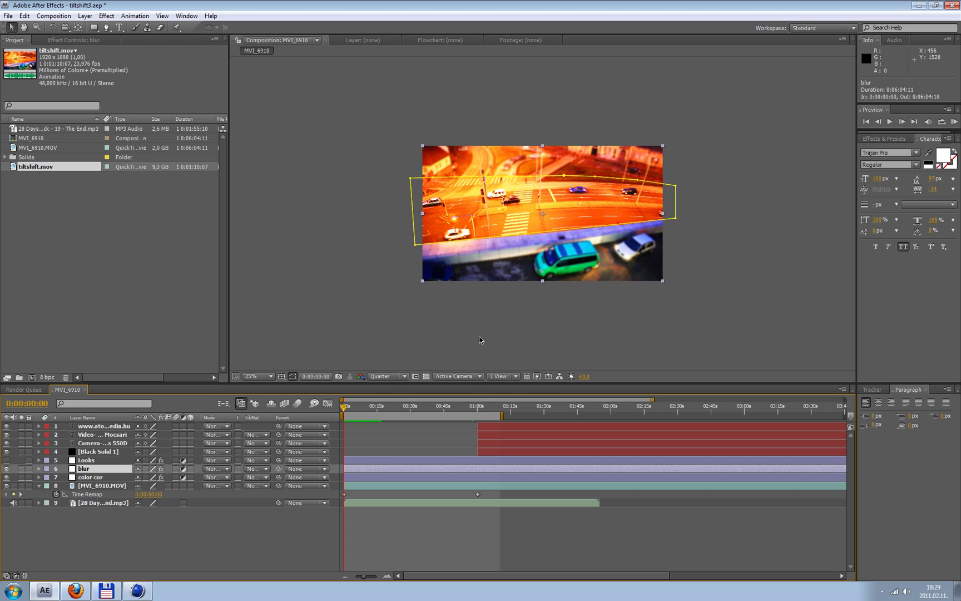
Step: Hide the blur and color cor adjustment layers and select the Looks layer
left_click(7, 469)
left_click(7, 477)
left_click(92, 462)
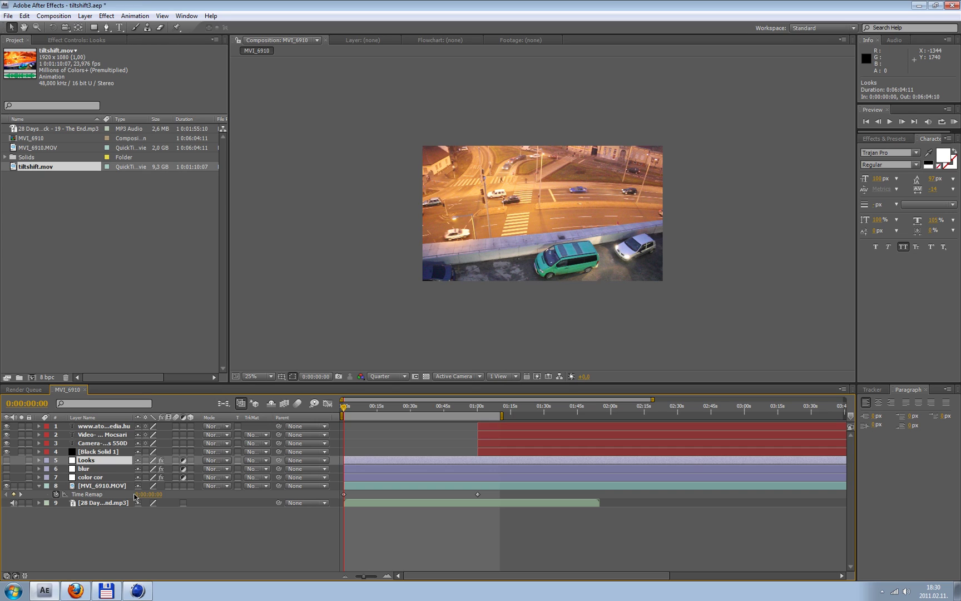
Step: Search the effects for "look" and select the Magic Bullet Looks effect
left_click(875, 139)
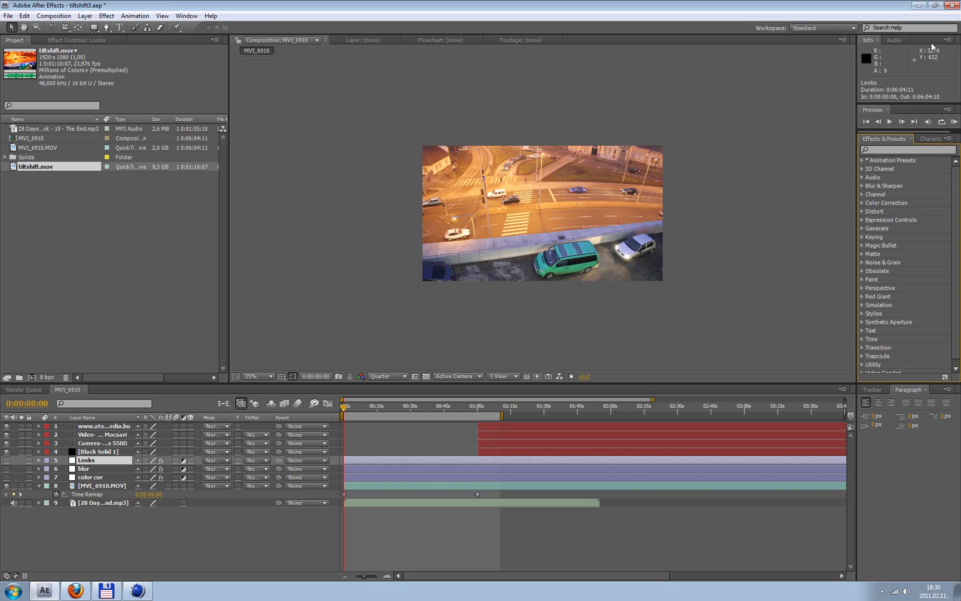
left_click(888, 150)
type("look")
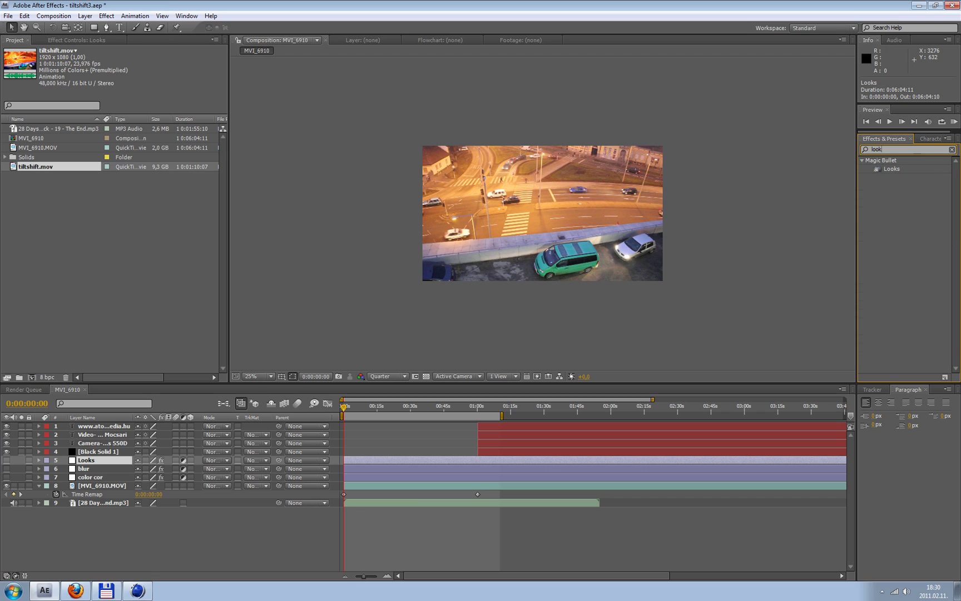
left_click(890, 169)
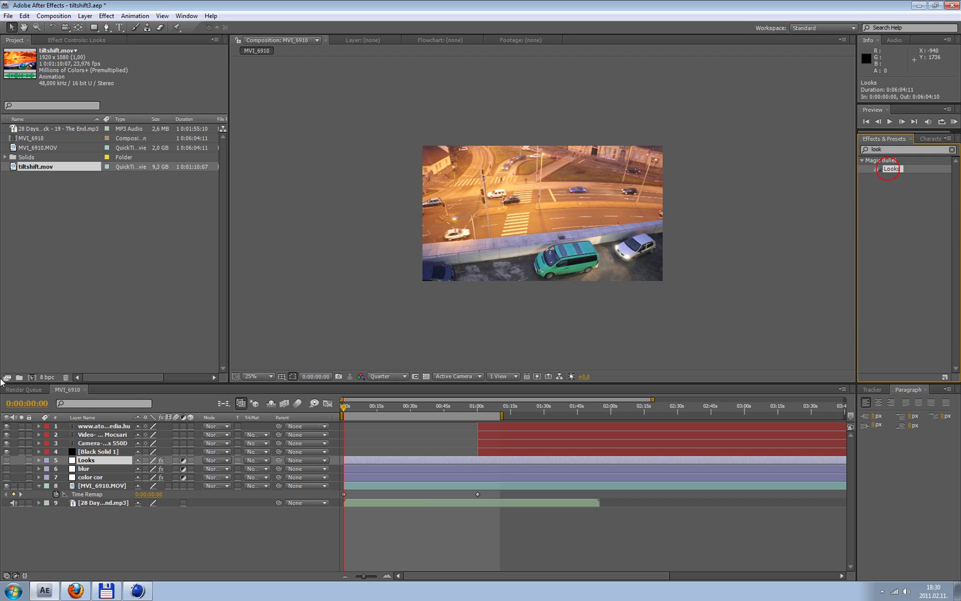
left_click(103, 468)
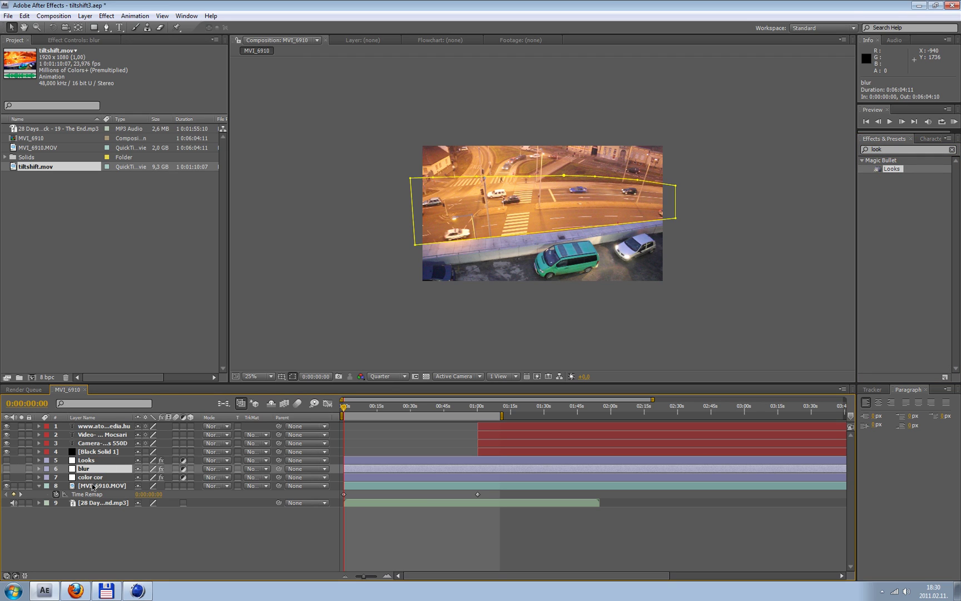
left_click(90, 485)
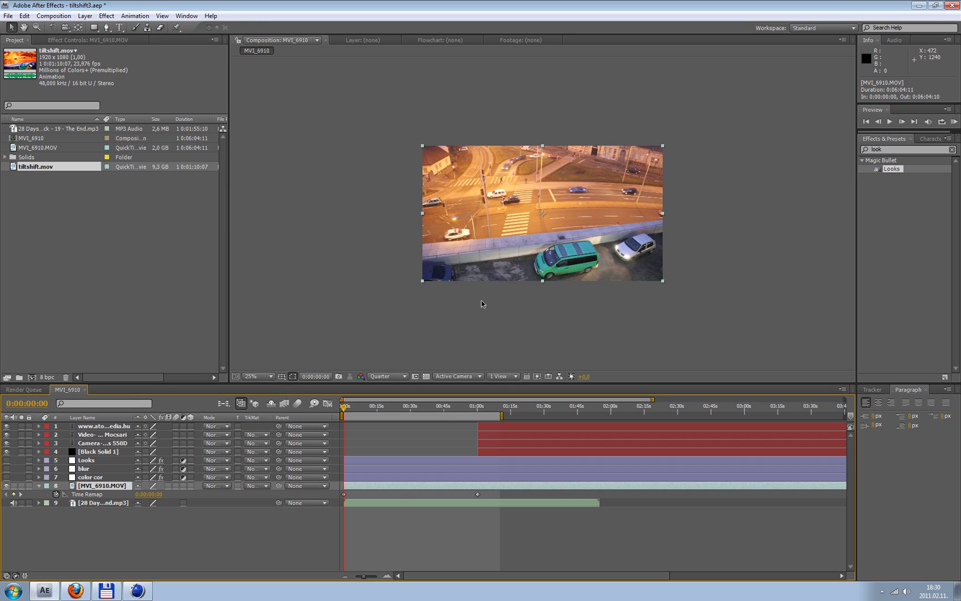
left_click(117, 459)
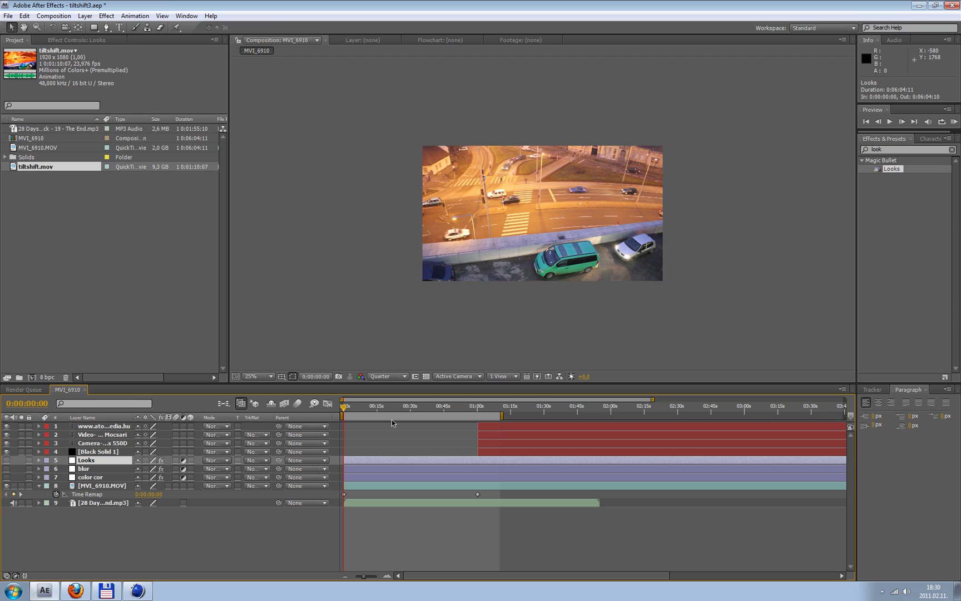
left_click(101, 477)
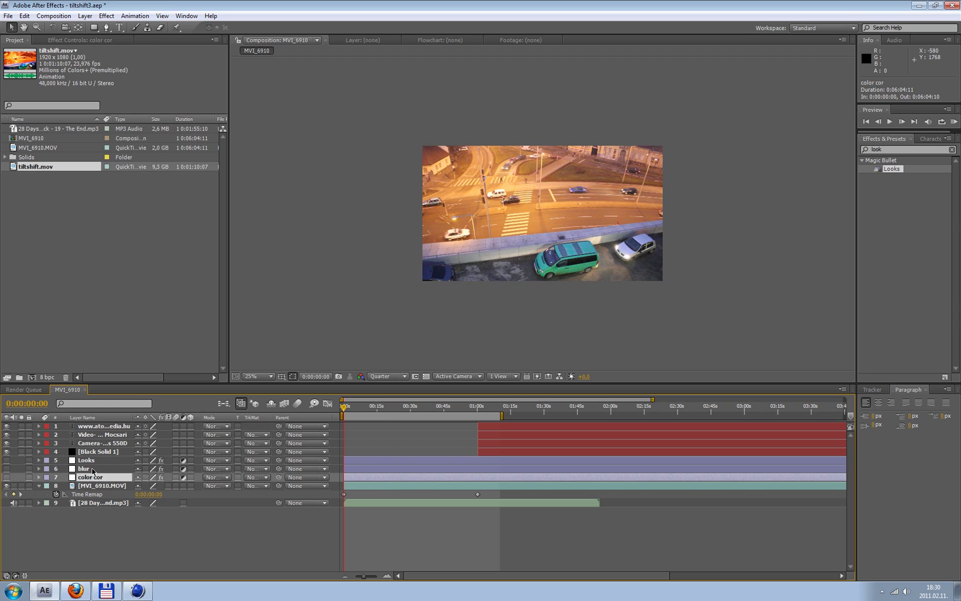
left_click(92, 468)
Step: Make the Looks layer visible and open its Looks effect for editing in LooksBuilder
left_click(90, 460)
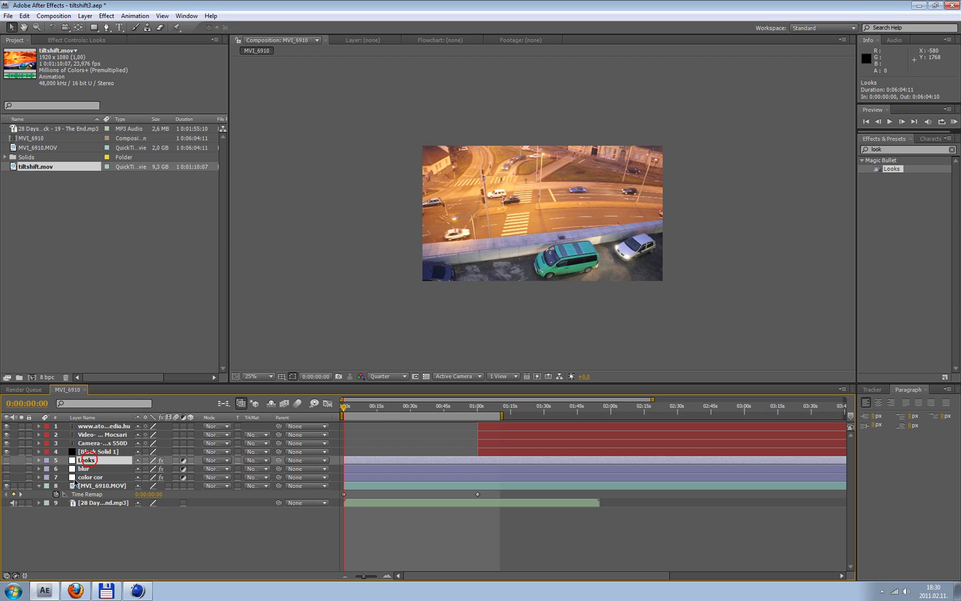
left_click(7, 460)
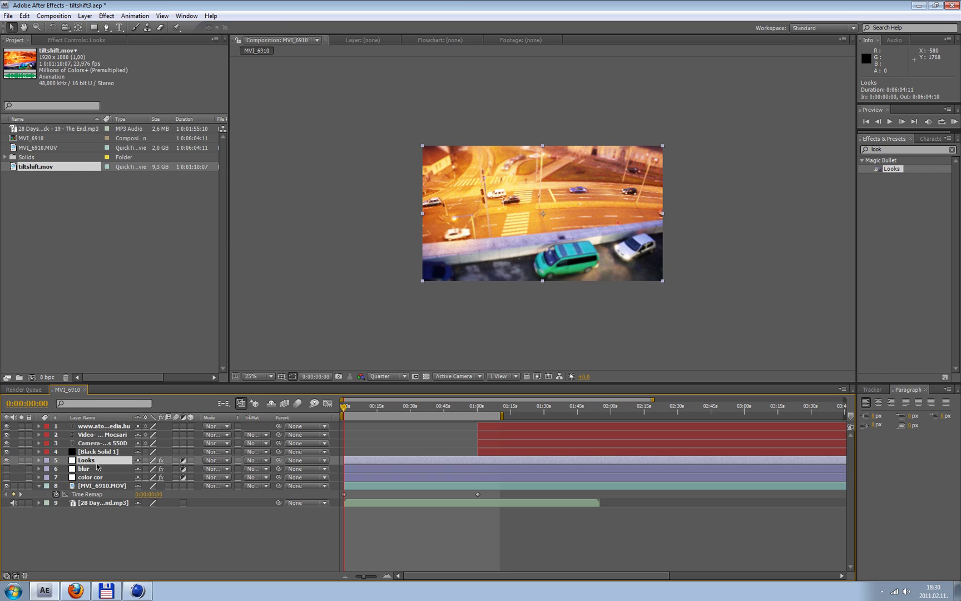
left_click(78, 39)
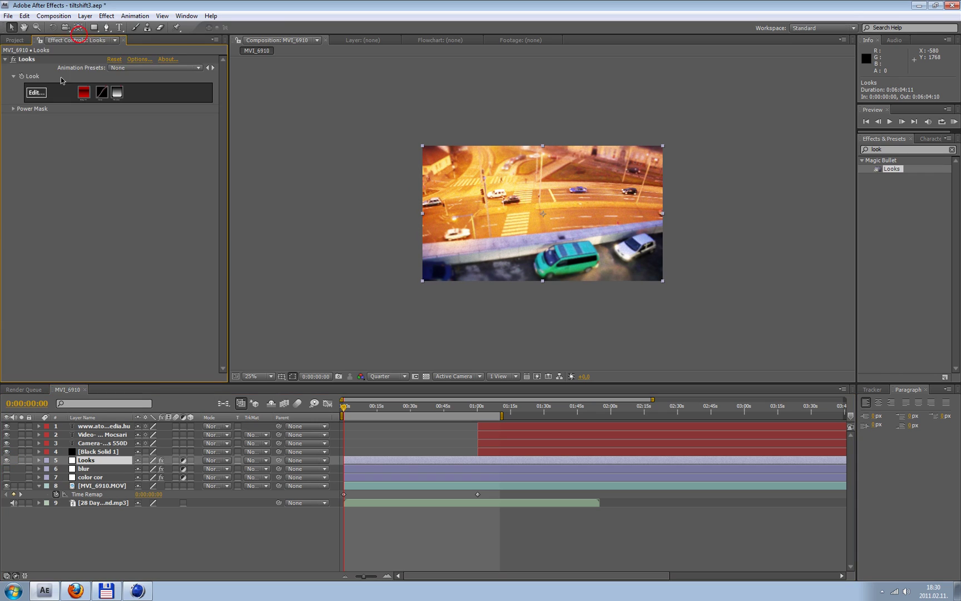
left_click(37, 93)
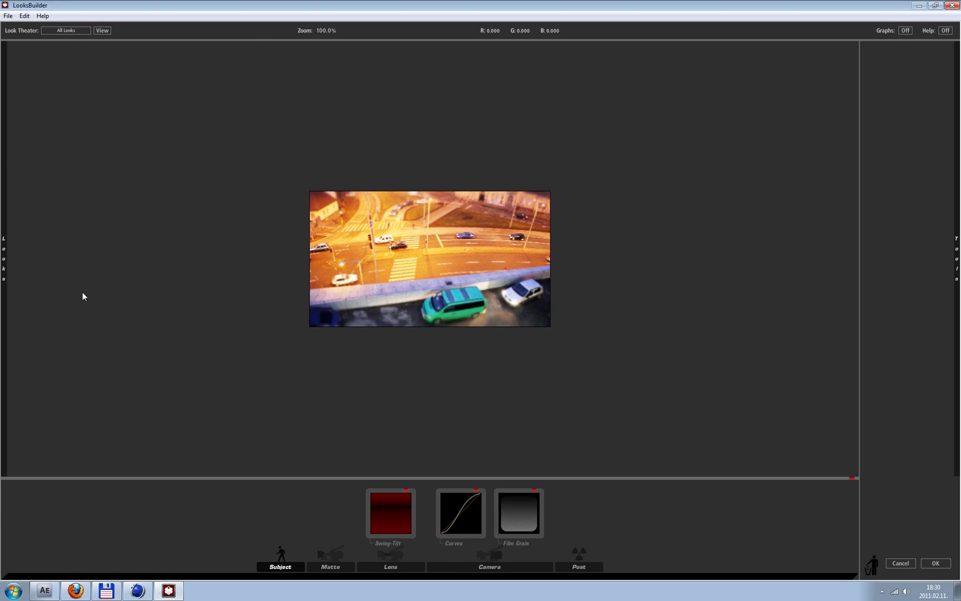
Step: Browse the preset looks, then accept the existing look and return to the composition
mouse_move(3, 281)
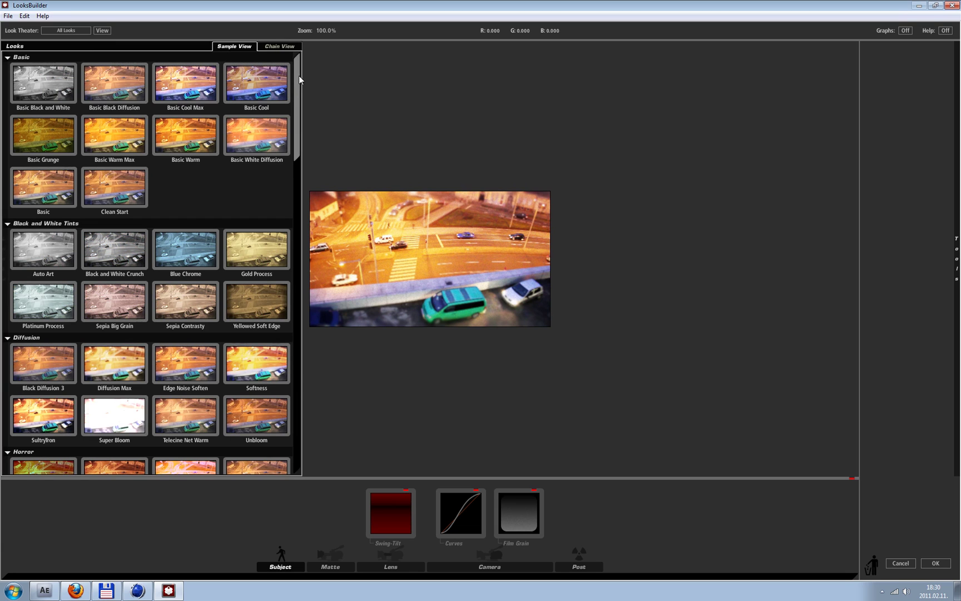
left_click_drag(297, 67, 299, 359)
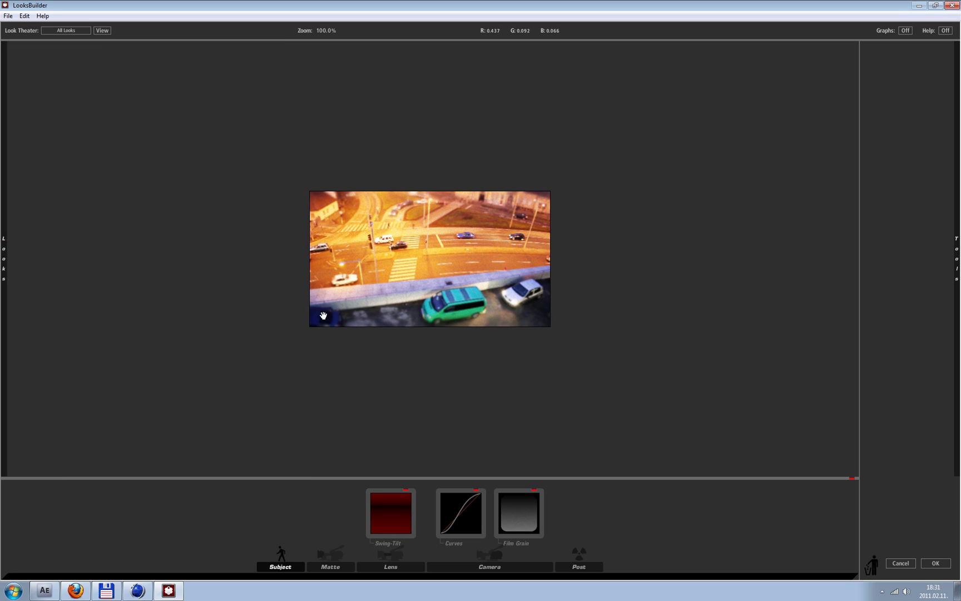
left_click(935, 564)
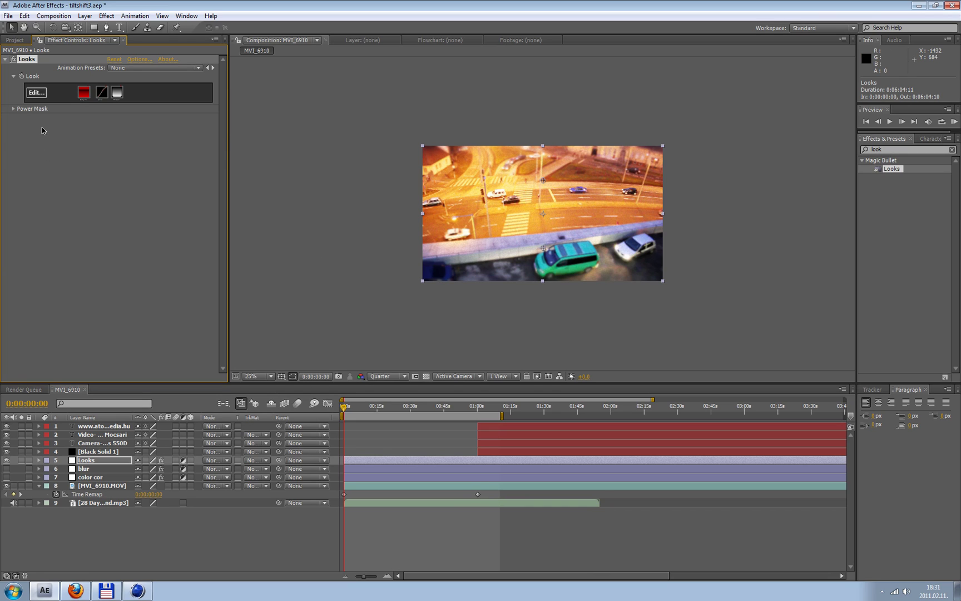
Step: Create a new composition from the MVI_6910.MOV footage
left_click(14, 40)
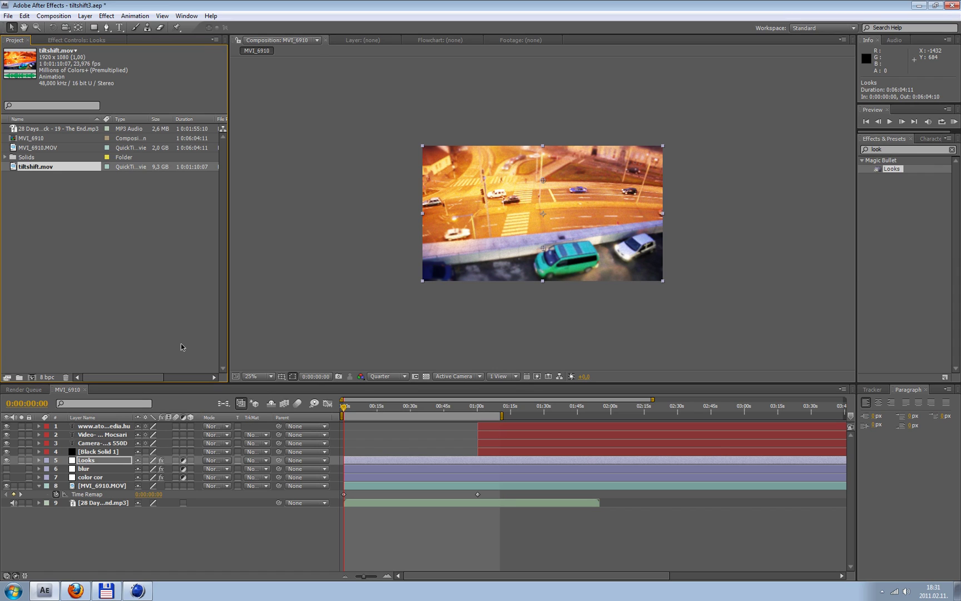
left_click(158, 323)
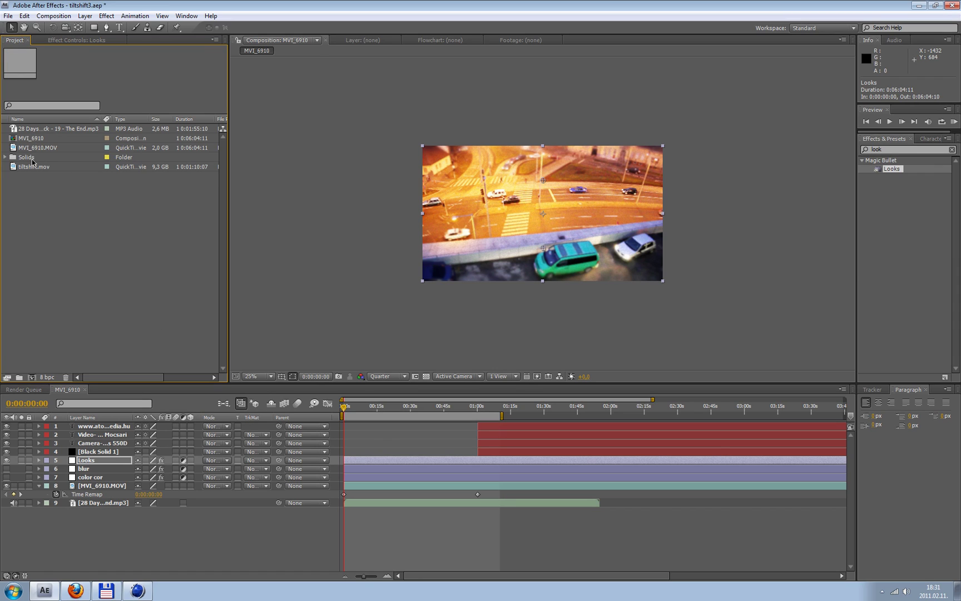
left_click(29, 148)
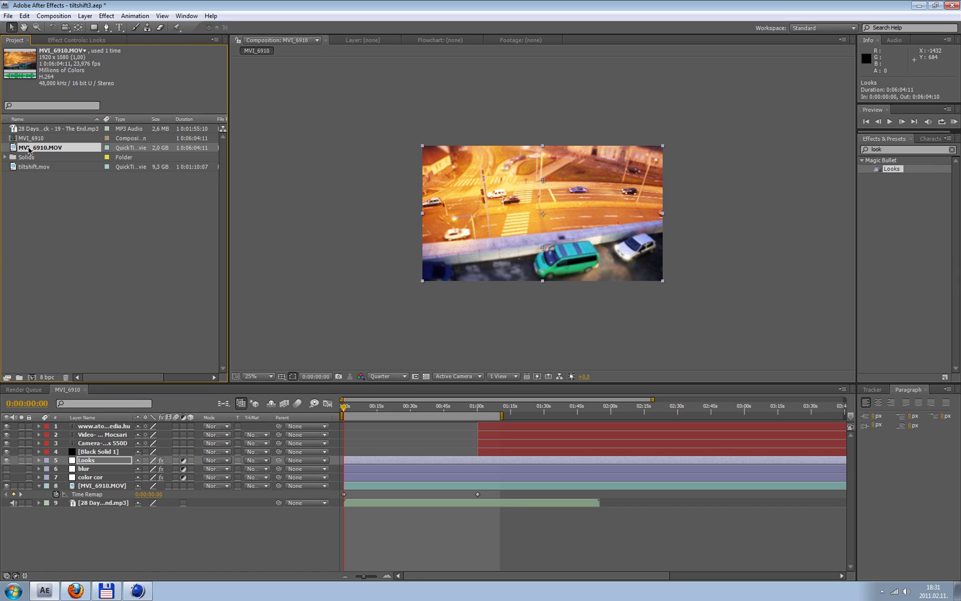
left_click_drag(28, 149, 33, 377)
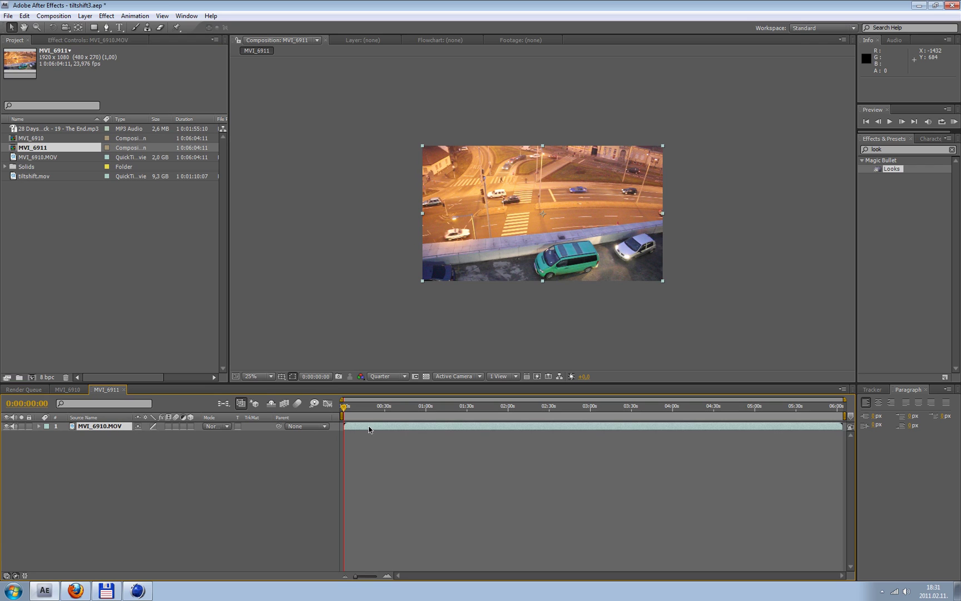
Step: Enable time remapping on the MVI_6910.MOV layer in the new composition
left_click(127, 431)
right_click(417, 431)
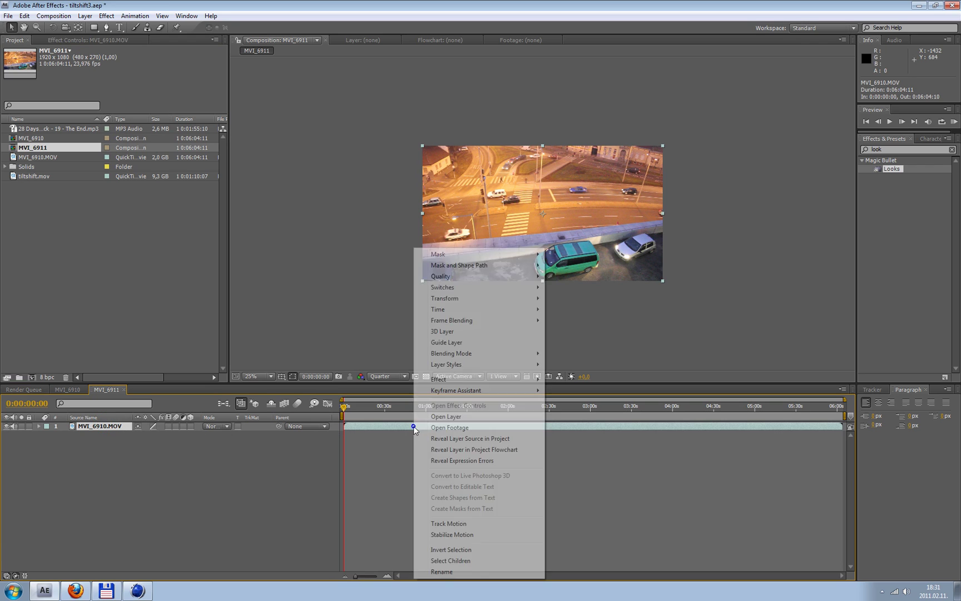
mouse_move(461, 314)
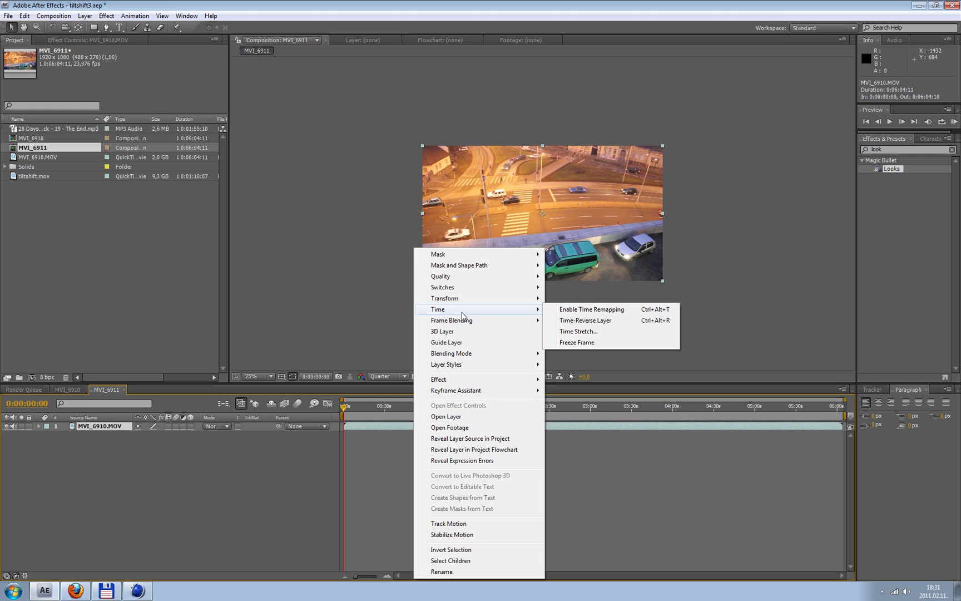
left_click(574, 309)
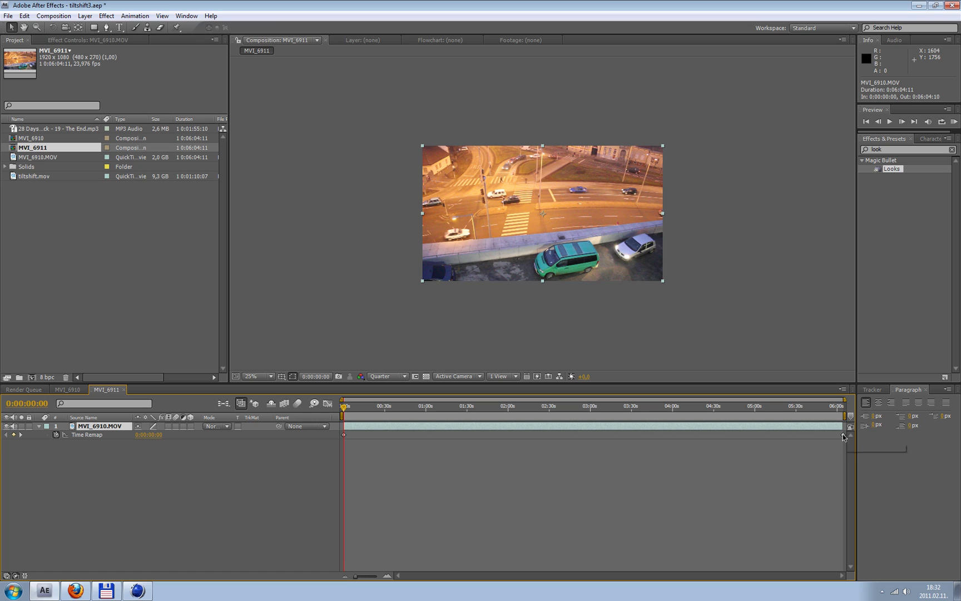
Step: Speed up the footage by moving its end Time Remap keyframe to about 0:00:59:13
mouse_move(843, 435)
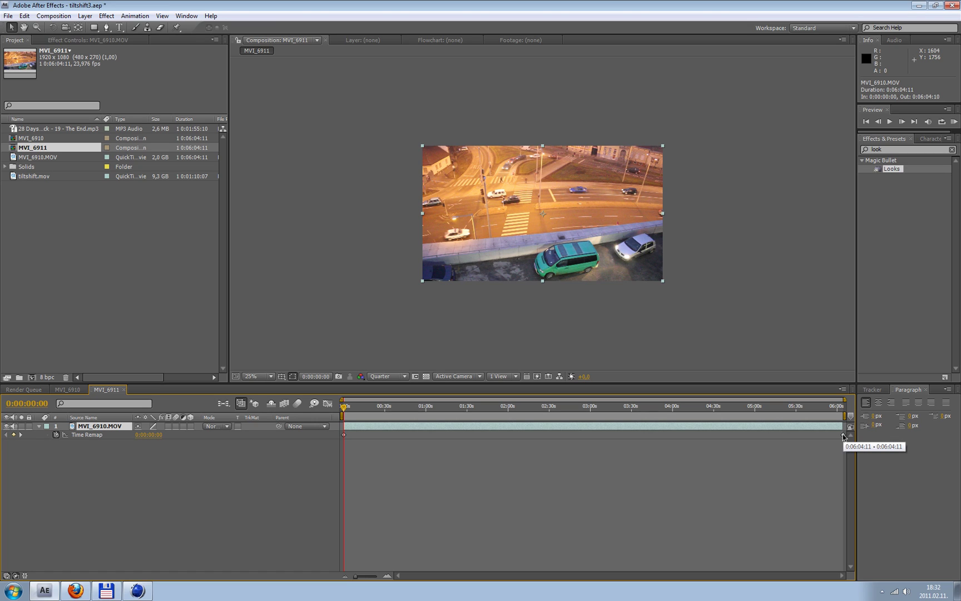
left_click_drag(843, 436, 469, 435)
left_click_drag(428, 435, 425, 435)
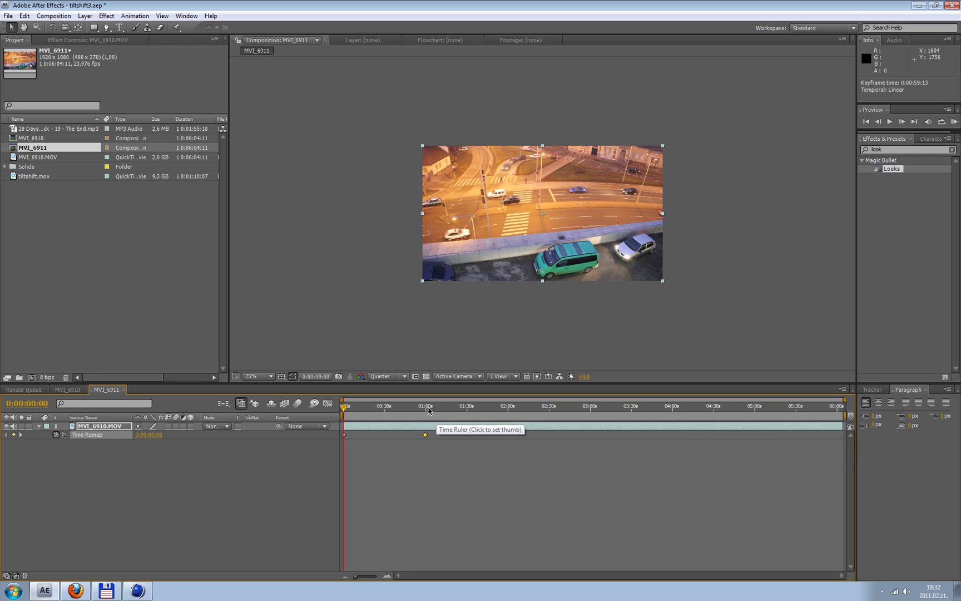
Step: End the work area at 0:01:01:17 and trim the composition to it
left_click(427, 408)
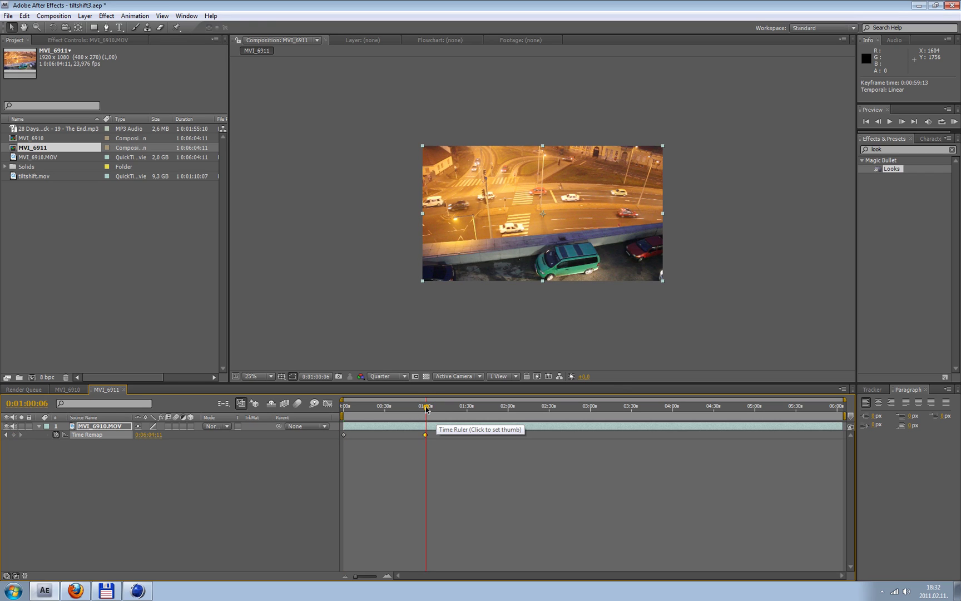
left_click(429, 409)
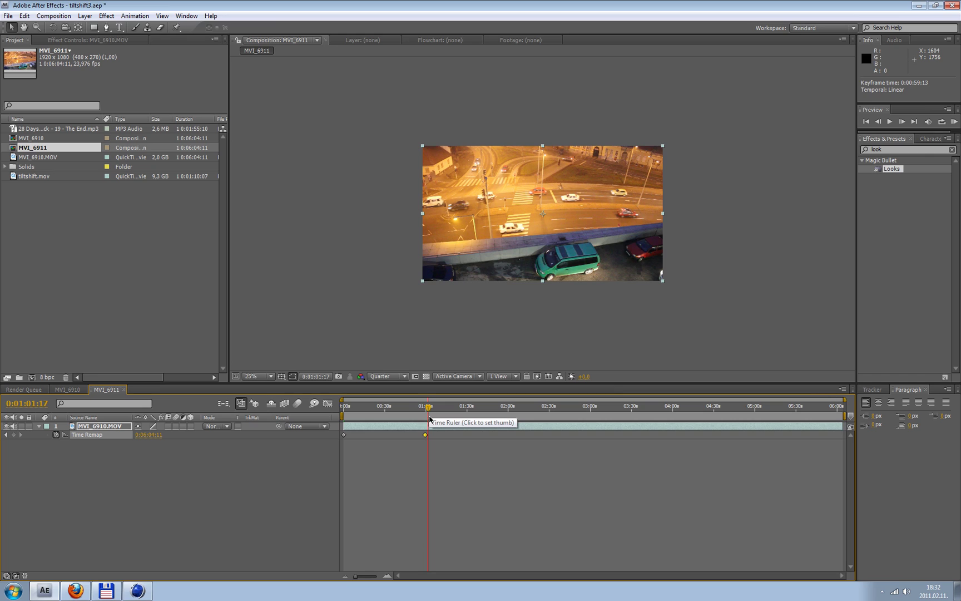
right_click(413, 416)
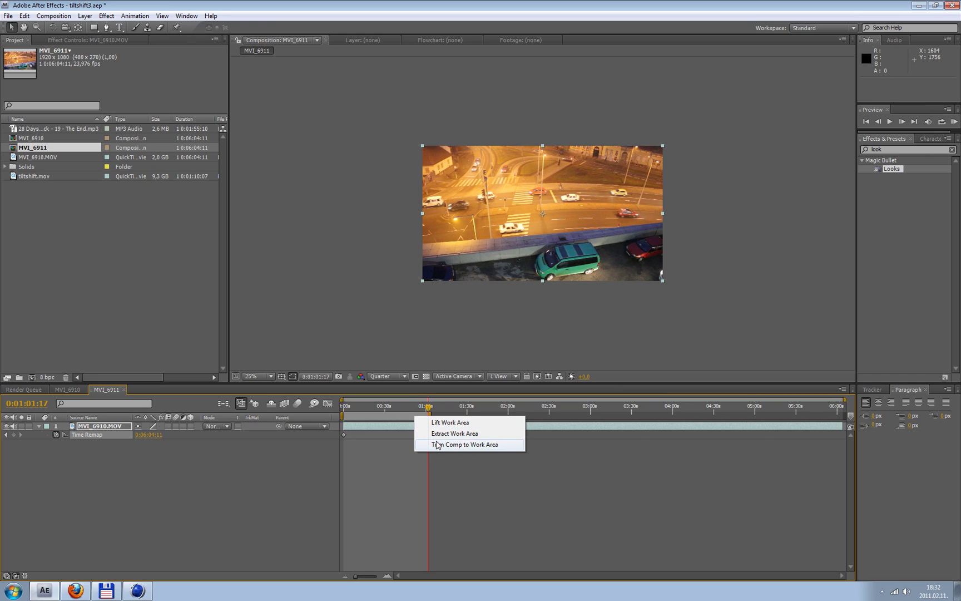
left_click(434, 444)
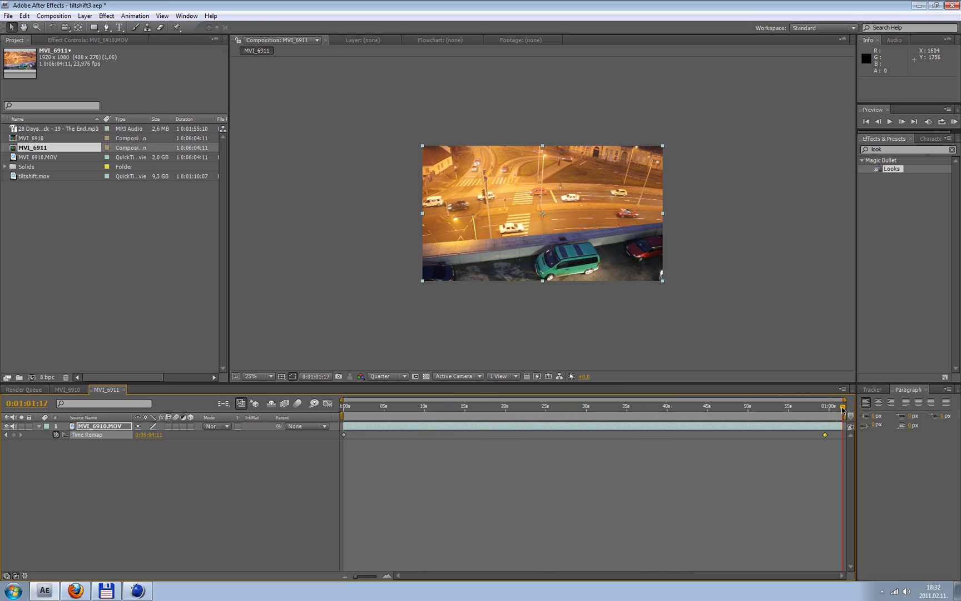
Step: Fine-tune the end Time Remap keyframe to 0:00:59:23 and go to the frame at 0:00:58:05
left_click_drag(841, 410, 829, 439)
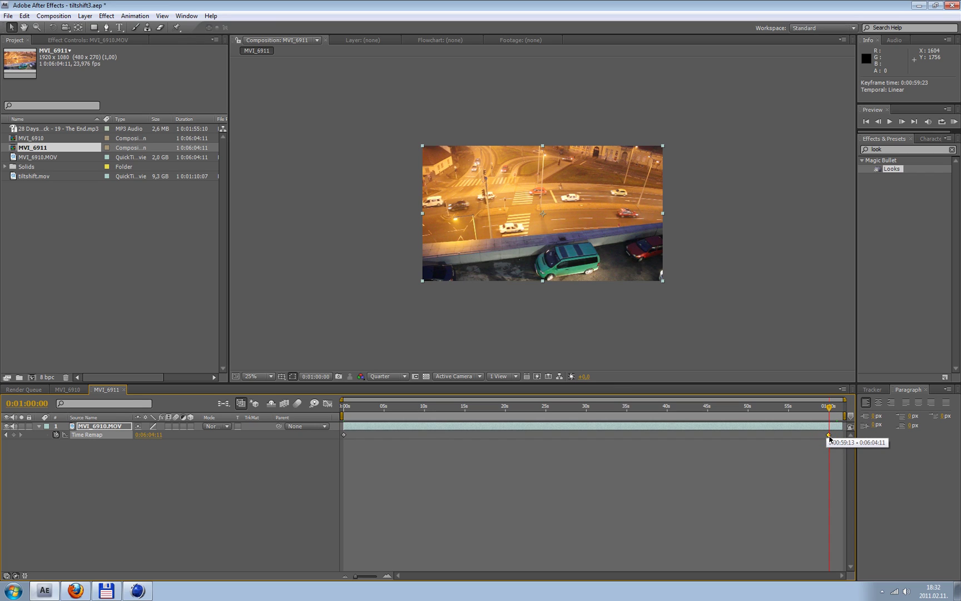
left_click(815, 407)
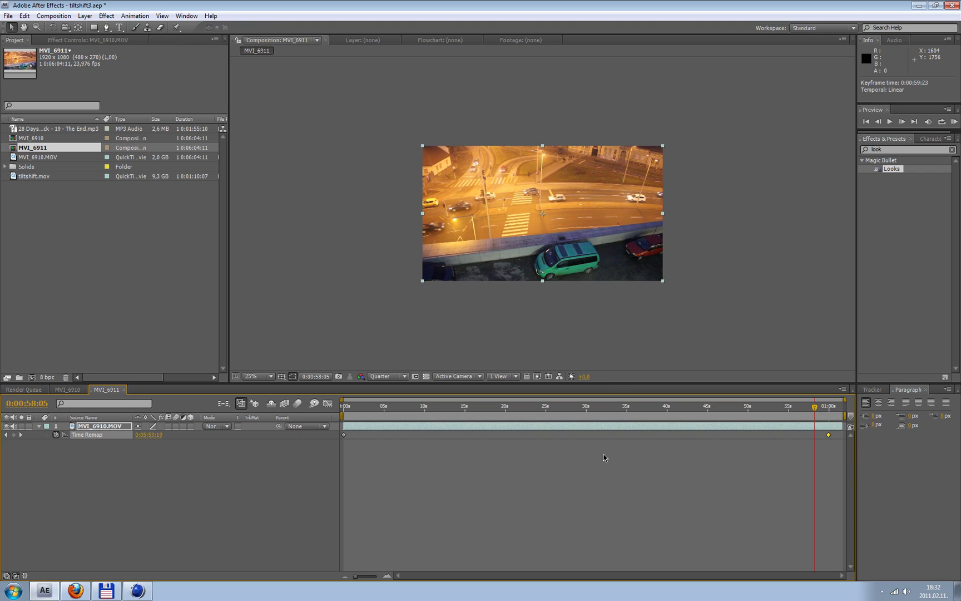
Step: Play a RAM preview of the time-remapped footage to check its speed
left_click(491, 487)
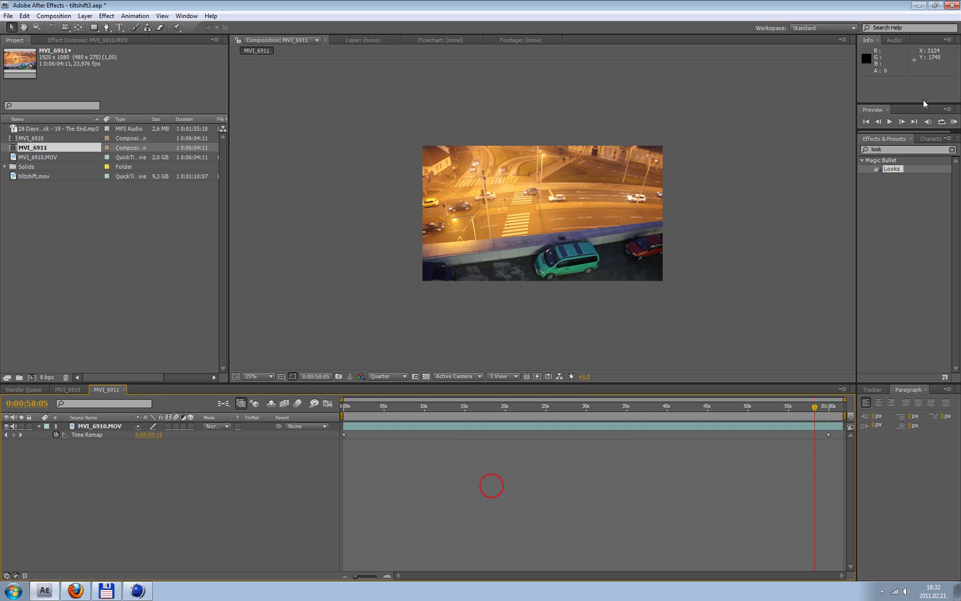
left_click(952, 121)
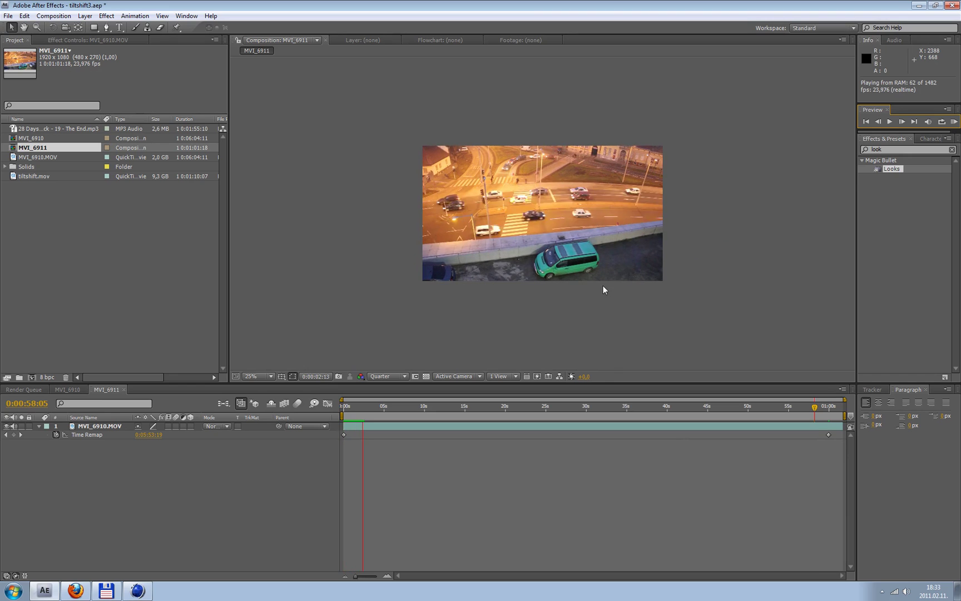
left_click(338, 243)
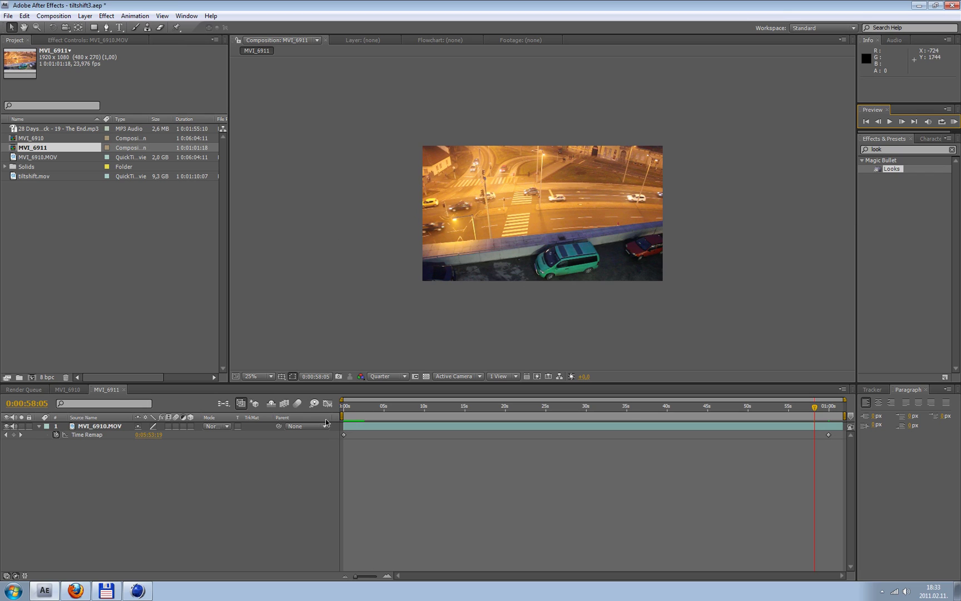
Step: Go to 0:00:01:22 and add an adjustment layer named "color corr" above the footage
mouse_move(343, 410)
left_mouse_down()
mouse_move(379, 413)
mouse_move(359, 413)
left_mouse_up()
left_click(85, 16)
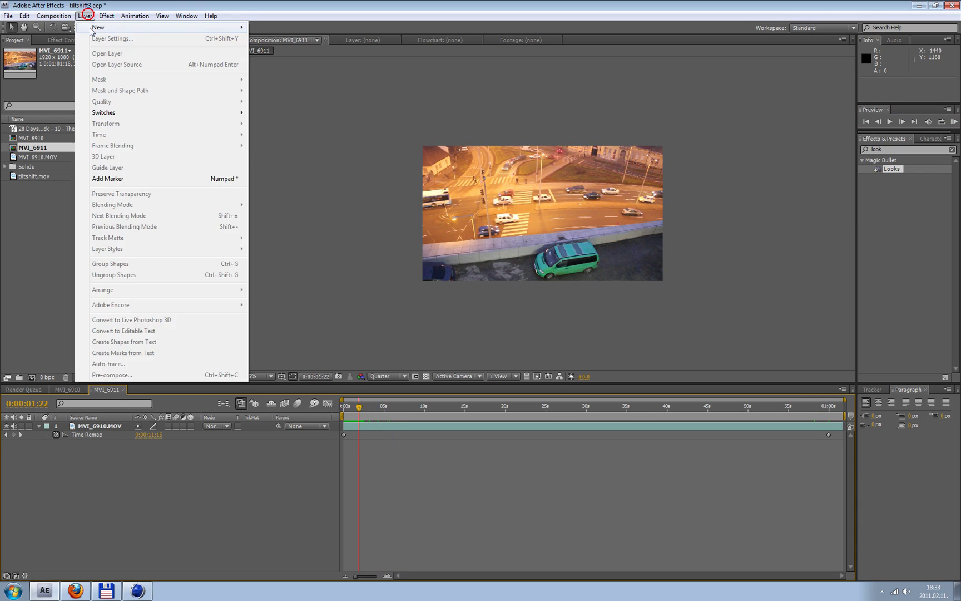
mouse_move(95, 28)
left_click(301, 96)
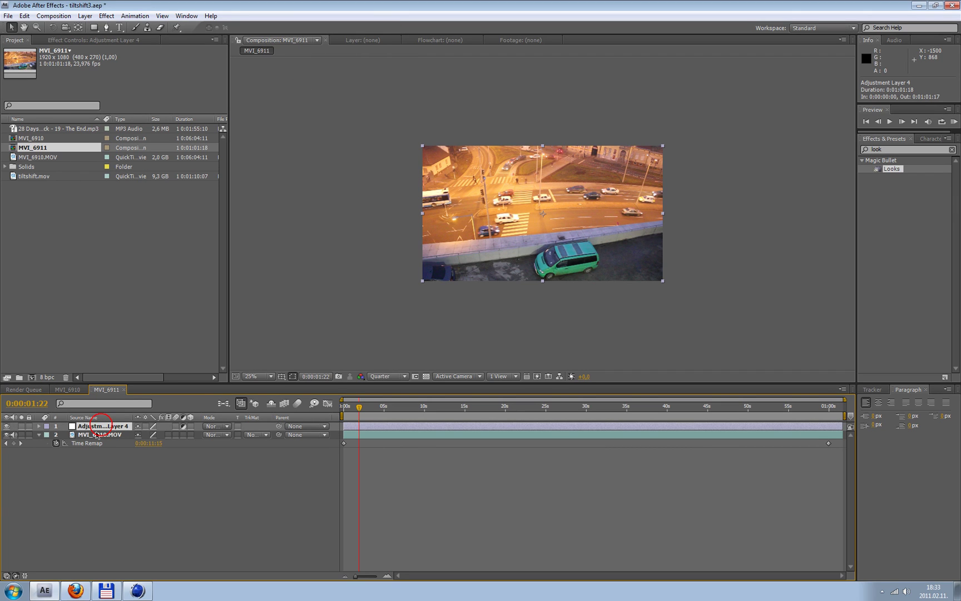
key("Return")
type("color corr")
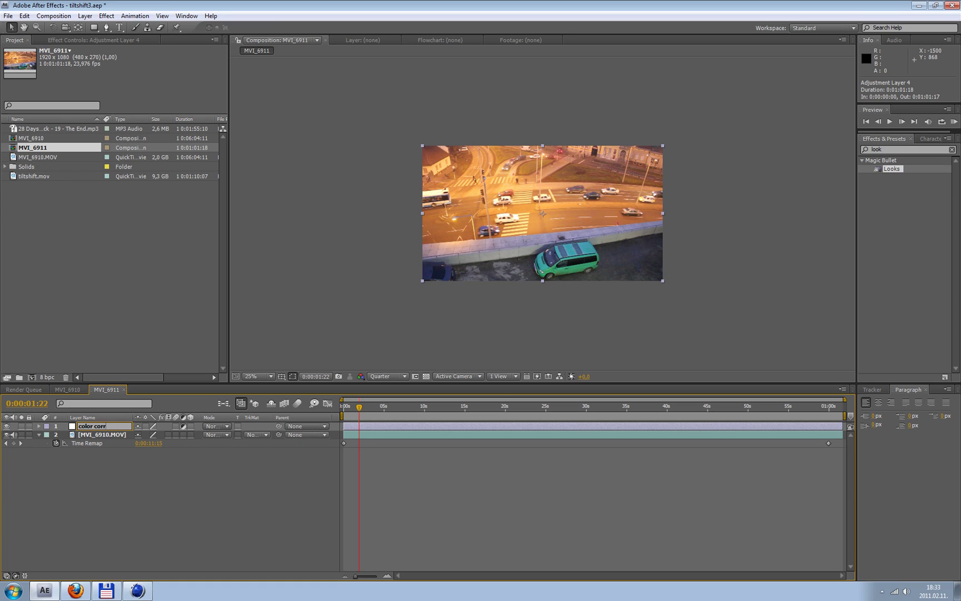
key("Return")
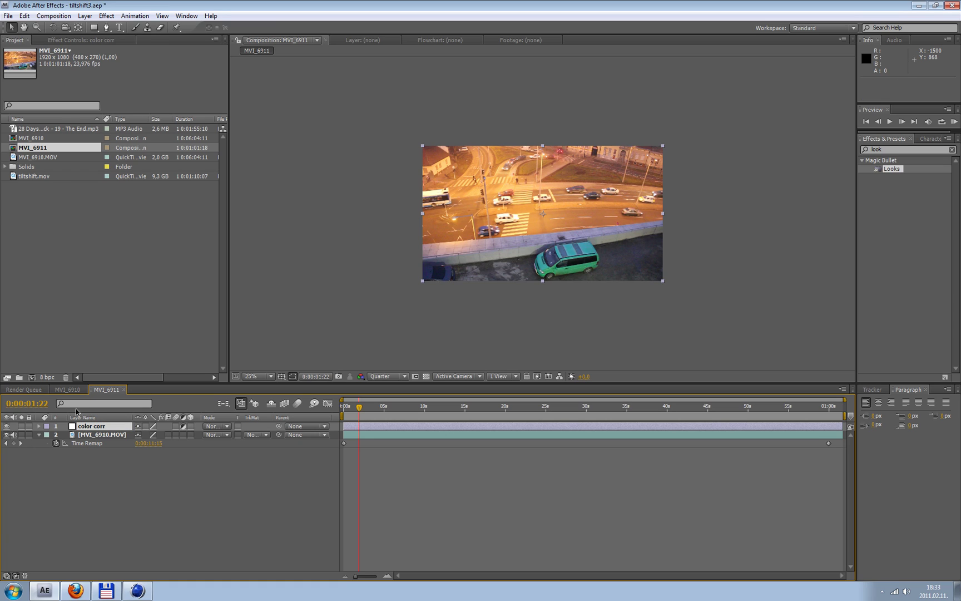
Step: Find the Curves effect and apply it to the color corr layer
left_click(884, 149)
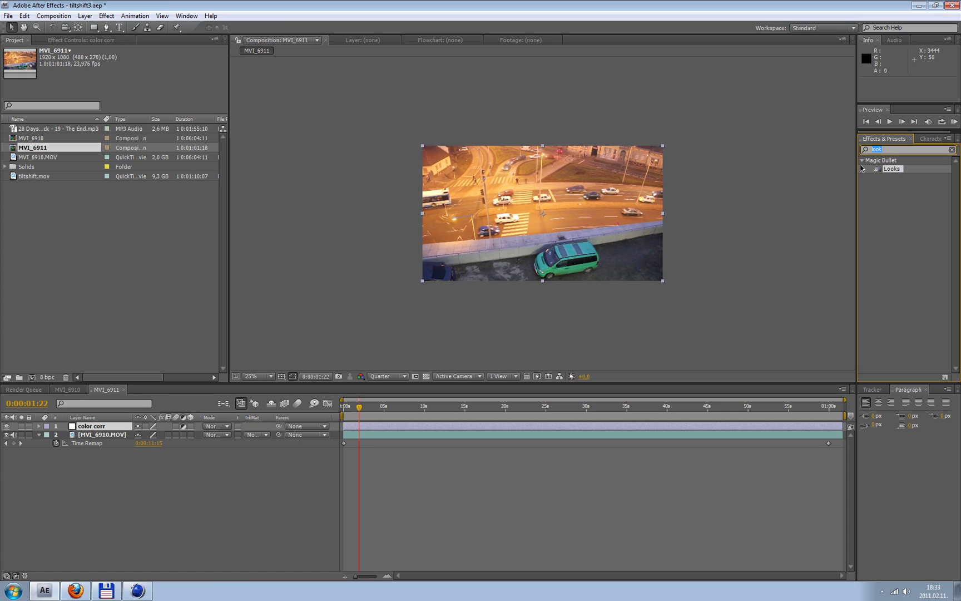
type("cuv")
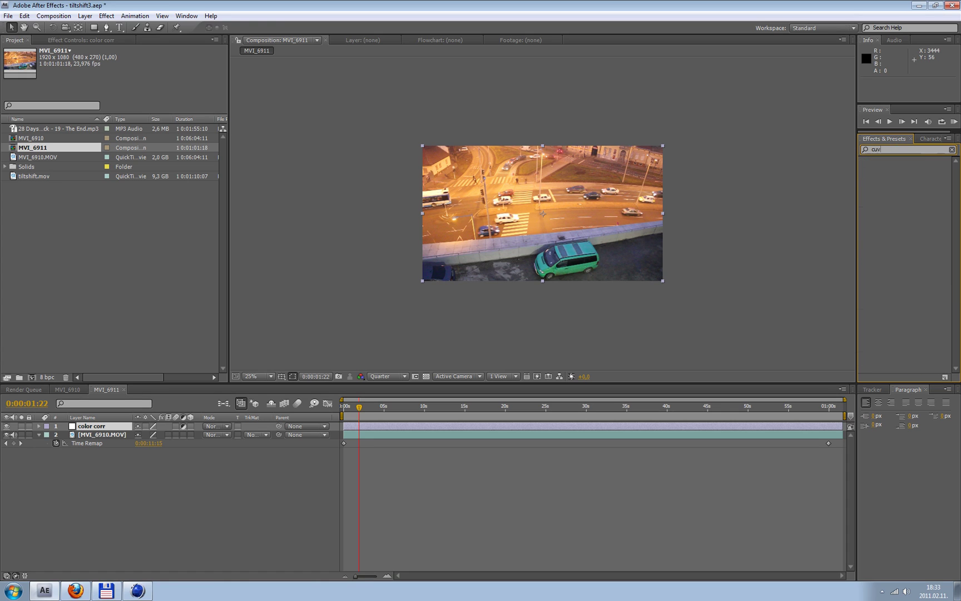
key("BackSpace")
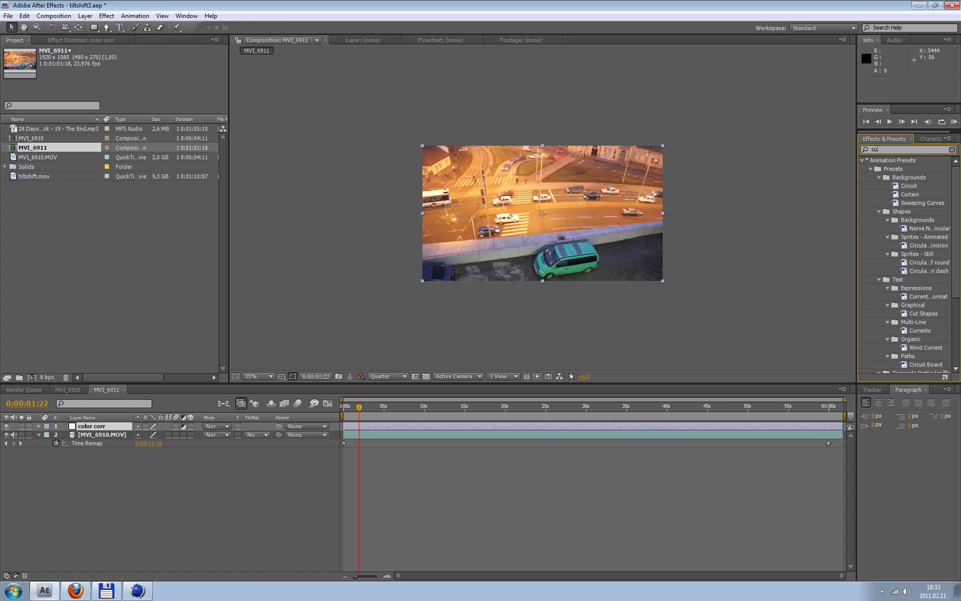
type("rv")
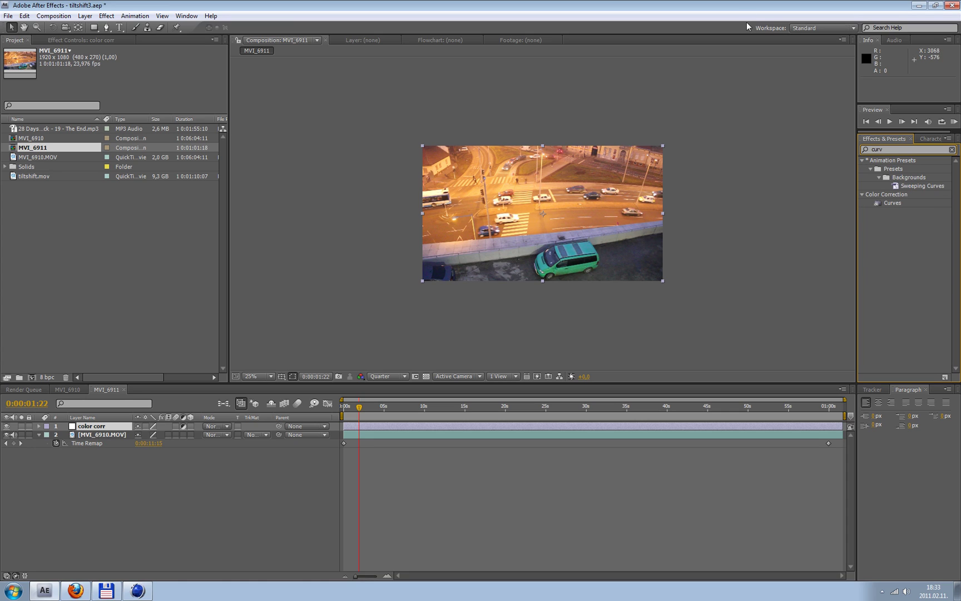
left_click_drag(892, 203, 85, 427)
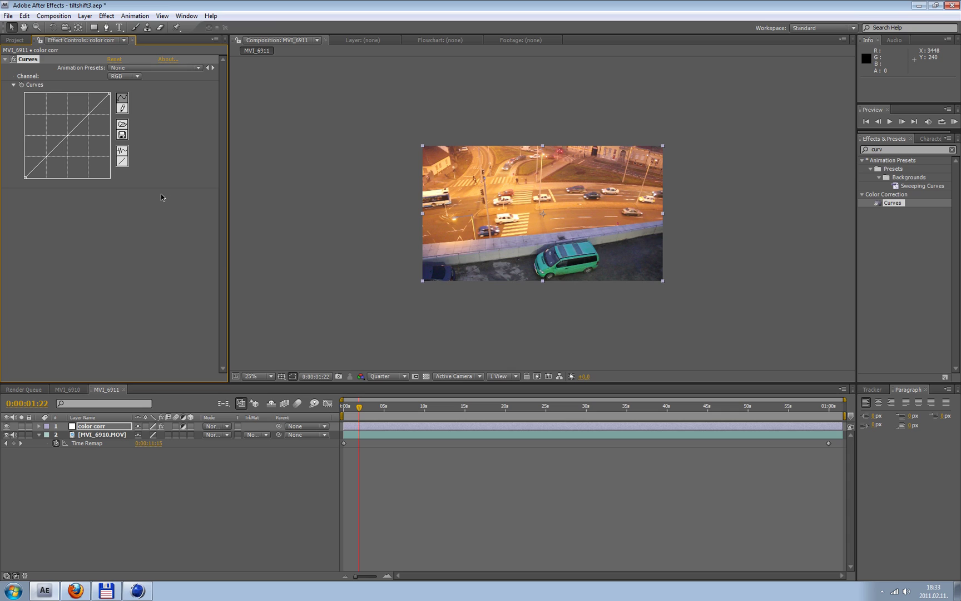
Step: Shape the RGB curve into an S, lowering the shadows, keeping the midpoint centred and raising the highlights
left_click(87, 118)
left_click_drag(45, 158, 51, 162)
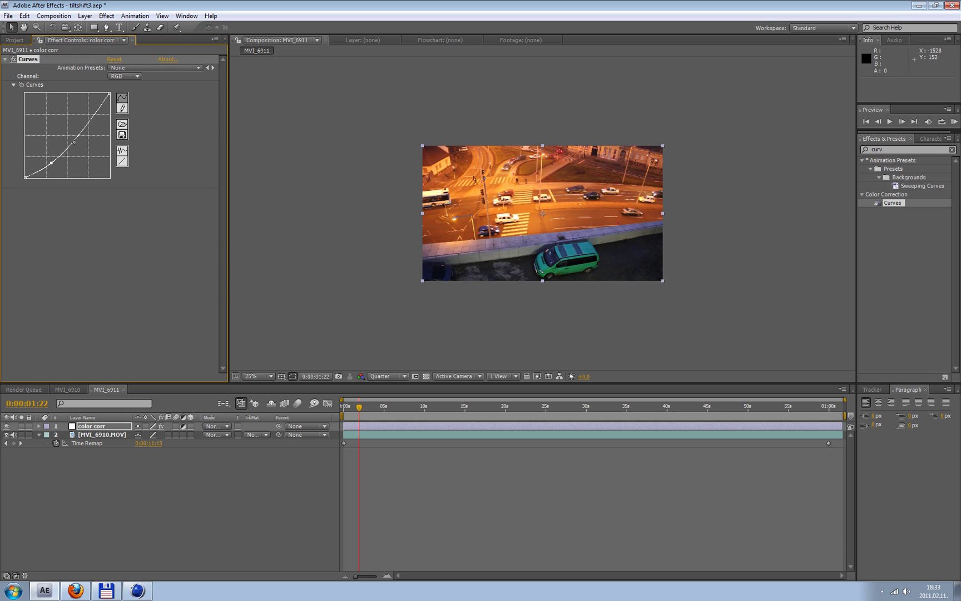
left_click_drag(73, 141, 68, 136)
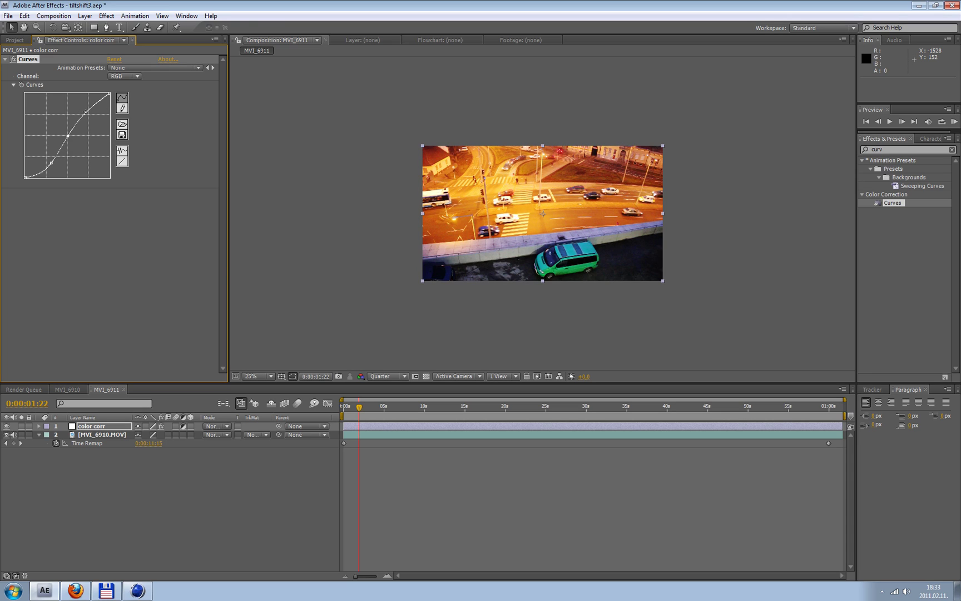
left_click(87, 111)
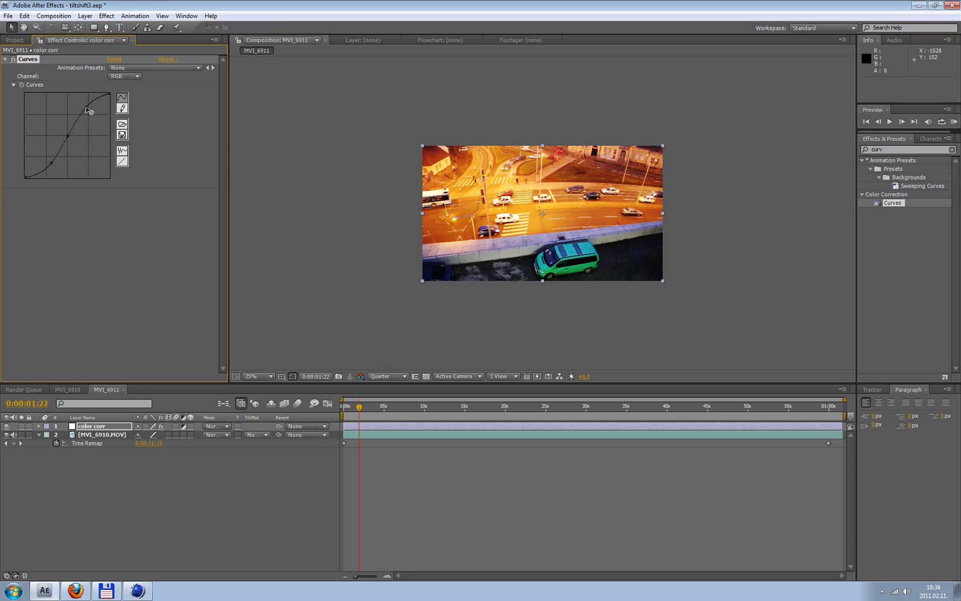
left_click_drag(87, 110, 86, 106)
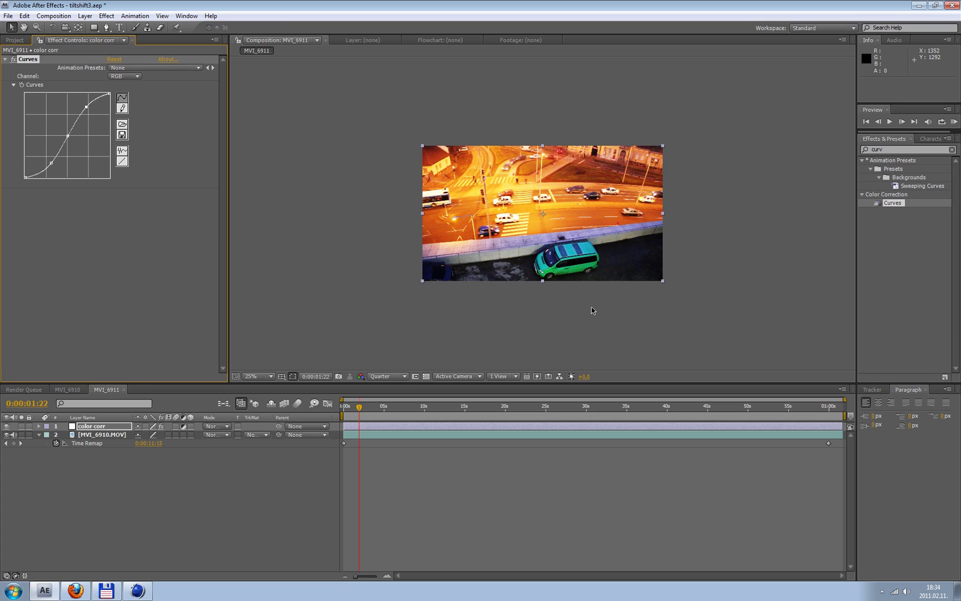
Step: Switch the Curves effect off and on repeatedly to compare the image with and without it
left_click(13, 59)
left_click(14, 59)
left_click(13, 59)
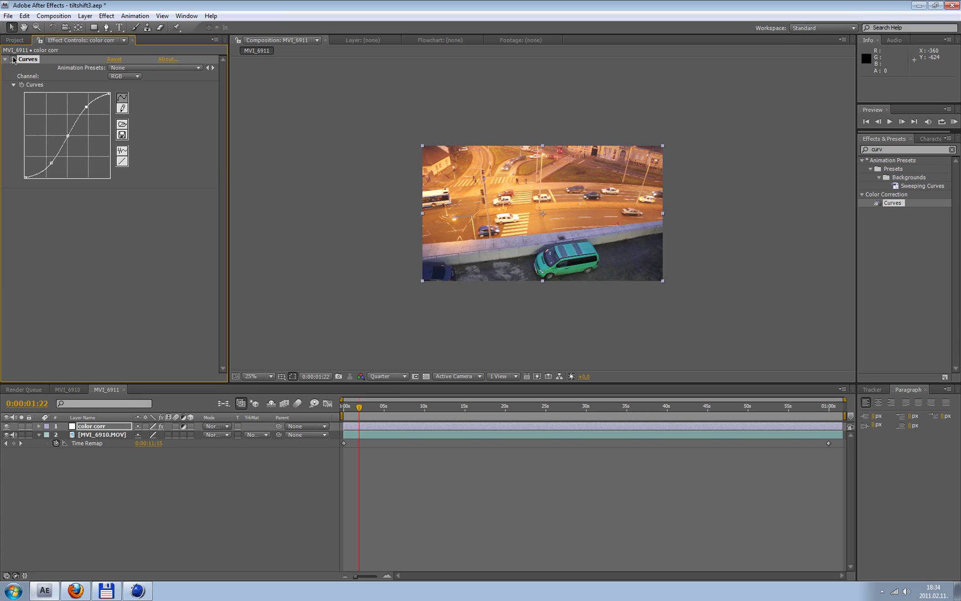
left_click(13, 59)
left_click(14, 59)
left_click(13, 59)
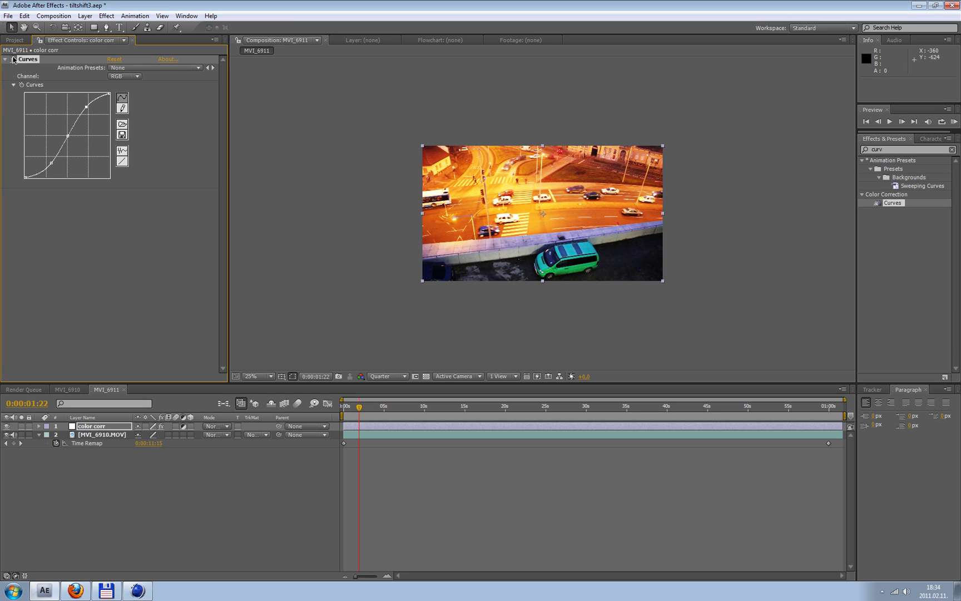
left_click(13, 59)
left_click(13, 59)
left_click(13, 59)
left_click(13, 59)
left_click(13, 59)
left_click(13, 59)
Step: Apply Hue/Saturation after Curves on the color corr layer and set Master Saturation to 40
left_click(916, 149)
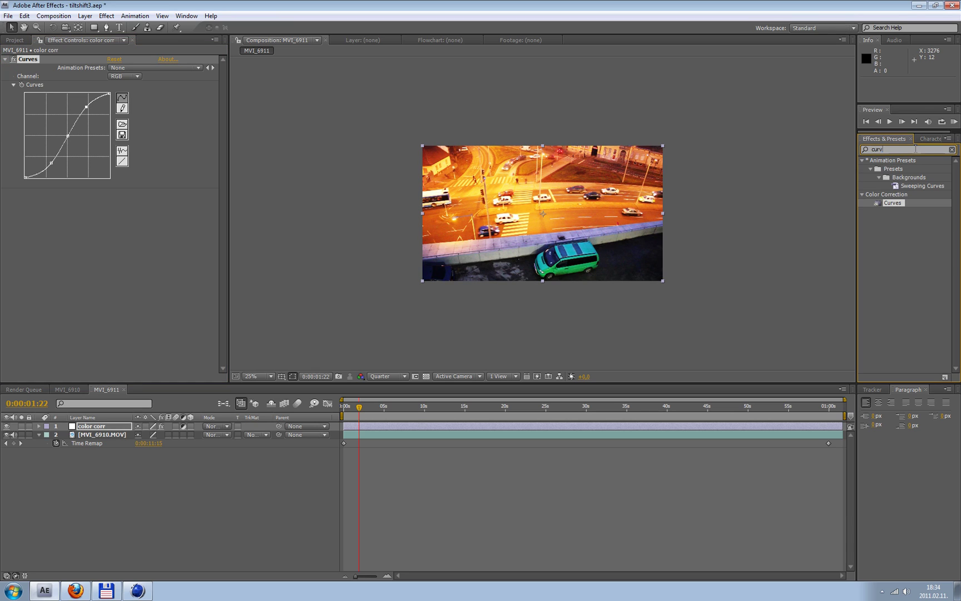
double_click(916, 149)
type("hue")
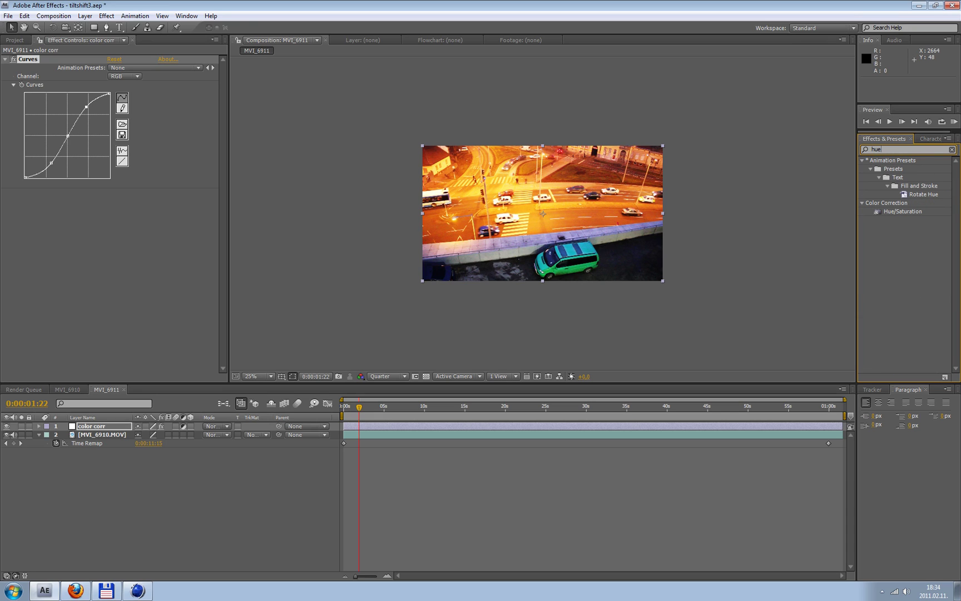
left_click_drag(892, 214, 164, 273)
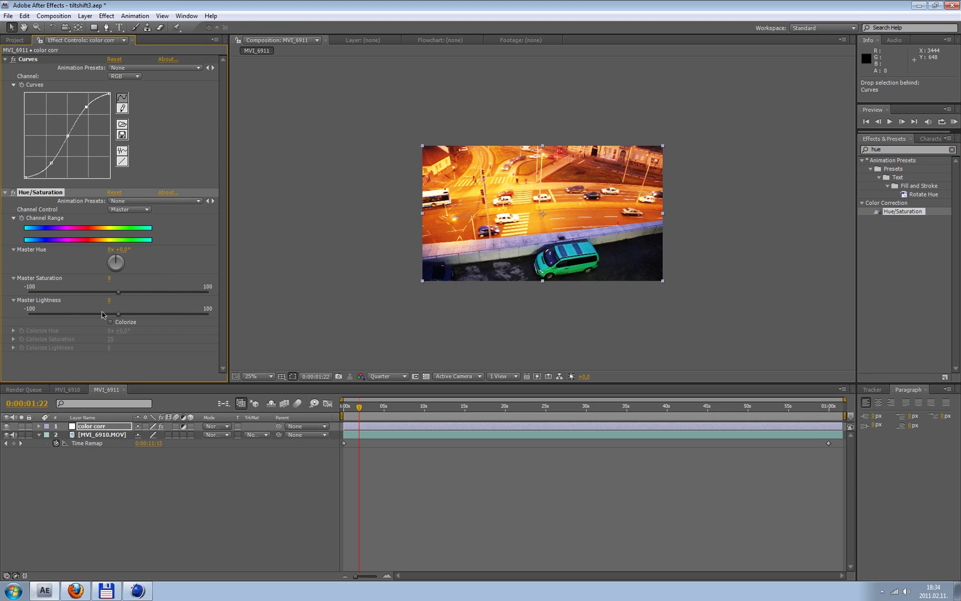
left_click(109, 278)
key("Return")
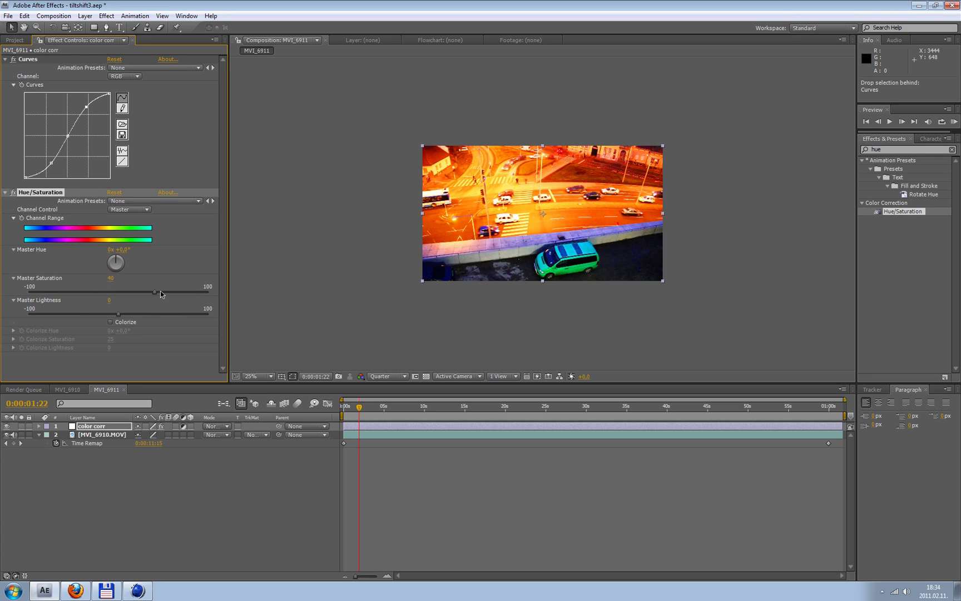
Step: Collapse the Hue/Saturation settings and toggle the effect off and on to compare the saturation
left_click(7, 193)
left_click(13, 193)
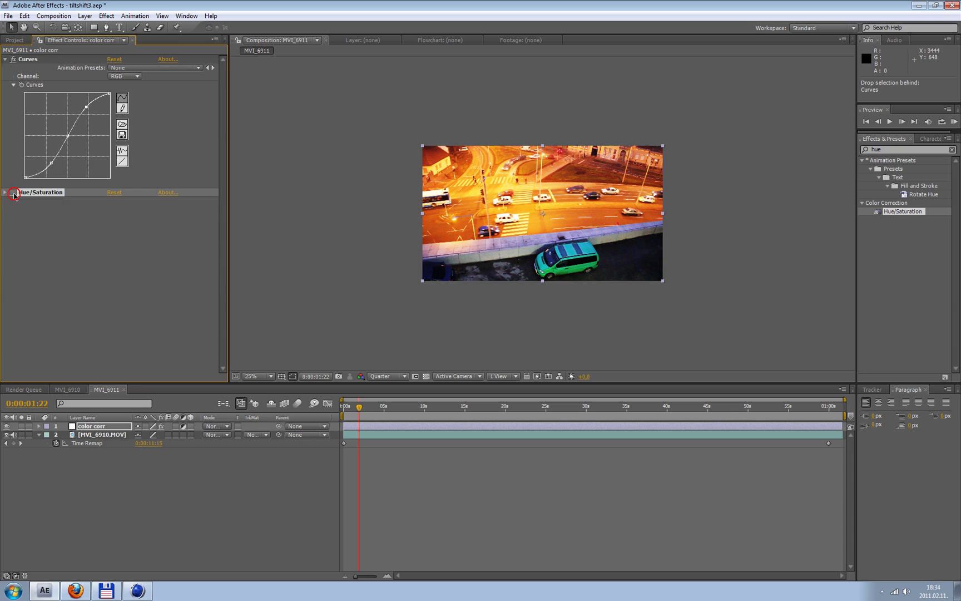
left_click(14, 193)
left_click(13, 193)
left_click(13, 193)
left_click(14, 193)
left_click(13, 193)
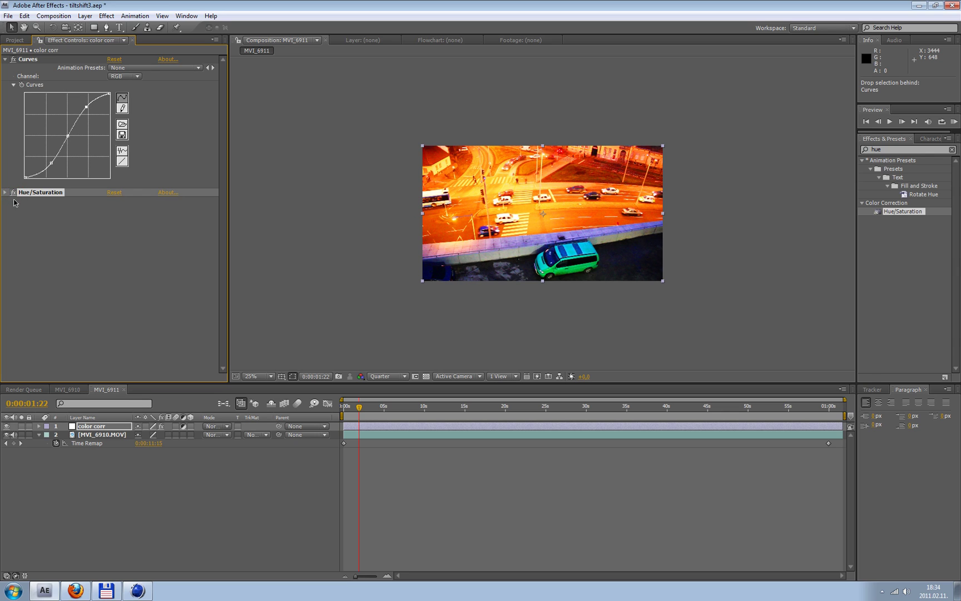
left_click(39, 260)
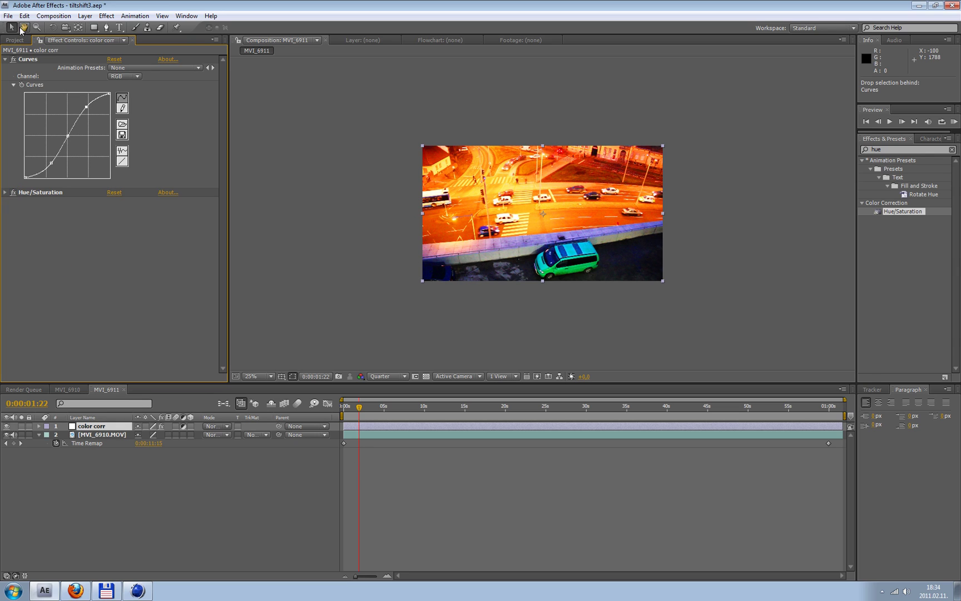
Step: Add another adjustment layer above color corr and name it "blur"
left_click(85, 15)
mouse_move(95, 28)
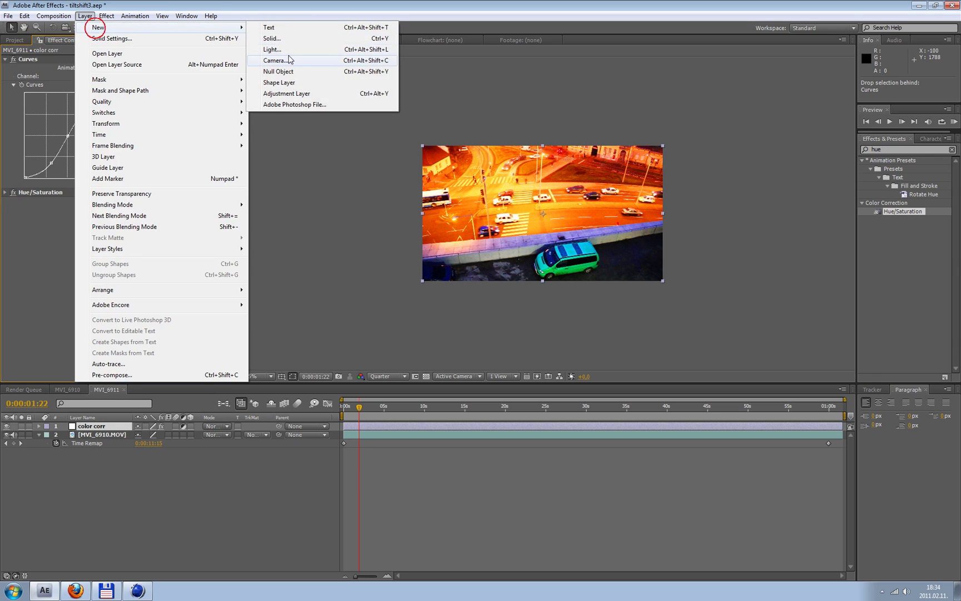
left_click(286, 95)
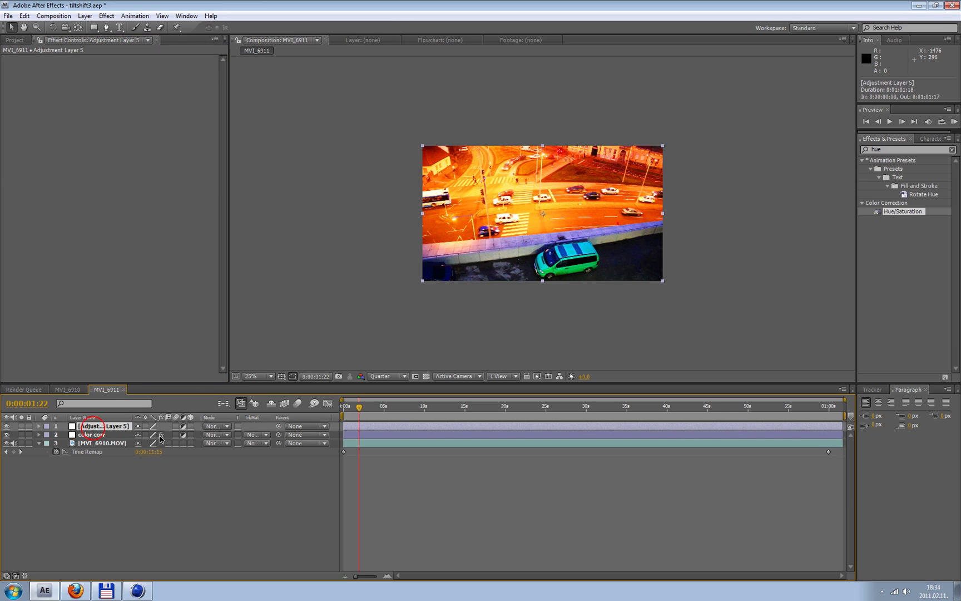
key("Return")
type("blur")
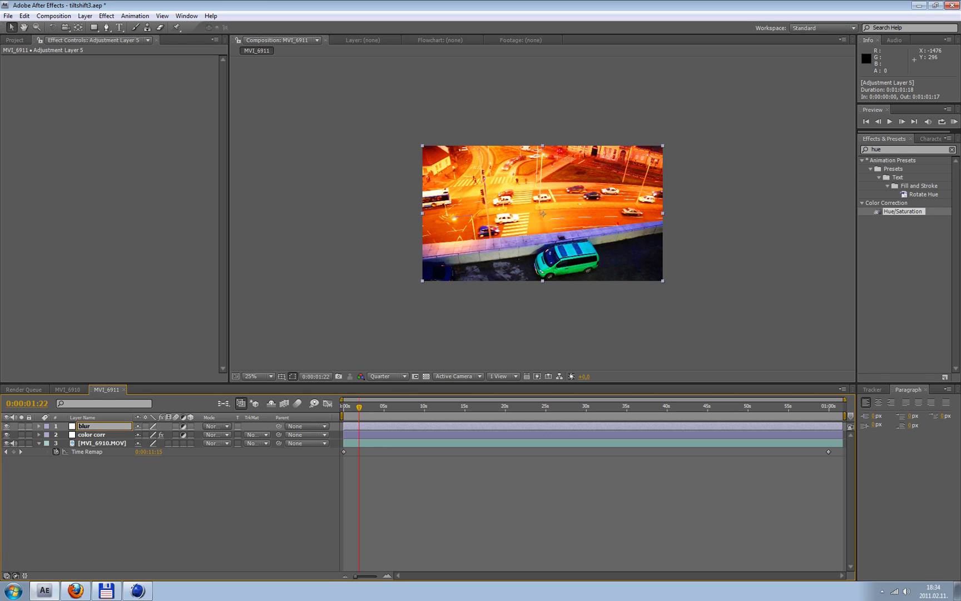
key("Return")
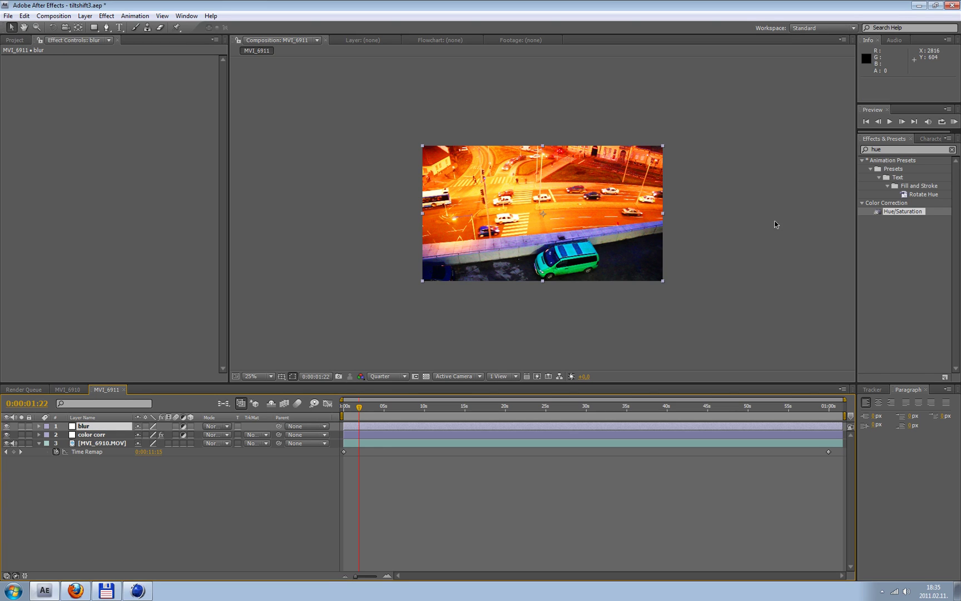
Step: Search the effects for blur and apply Lens Blur to the blur layer
left_click(896, 149)
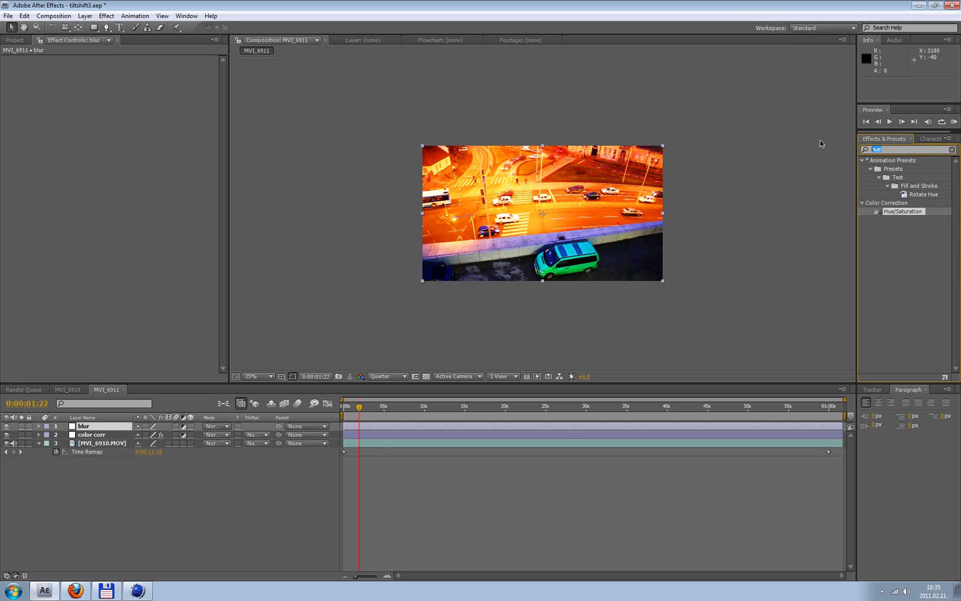
type("blur")
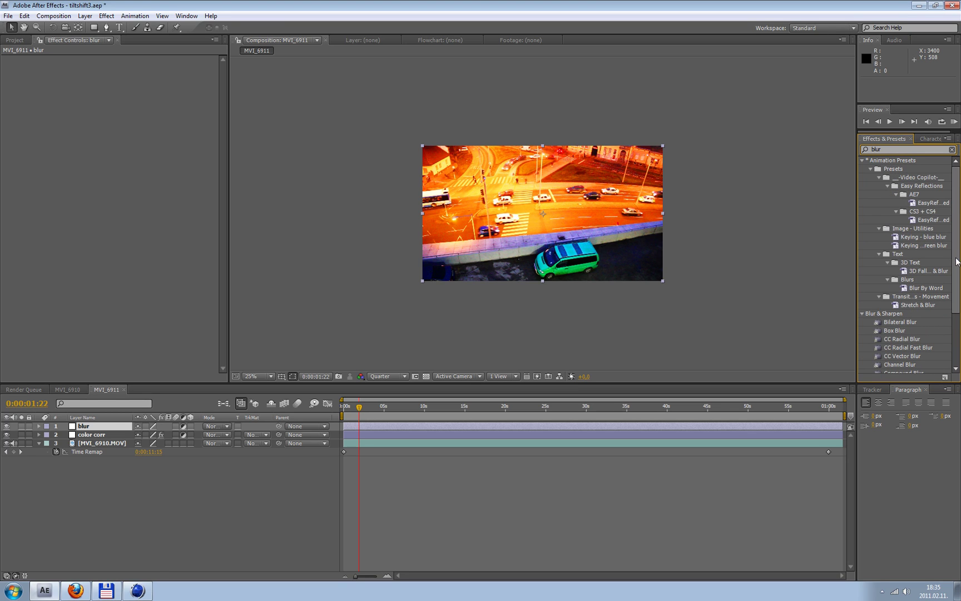
left_click_drag(954, 260, 952, 333)
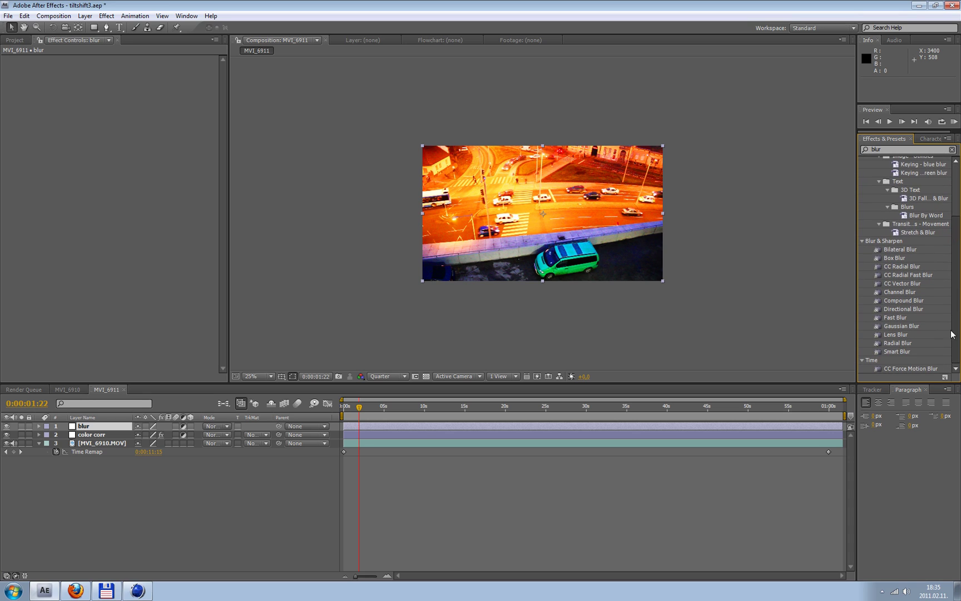
left_click(892, 335)
left_click_drag(891, 336, 81, 428)
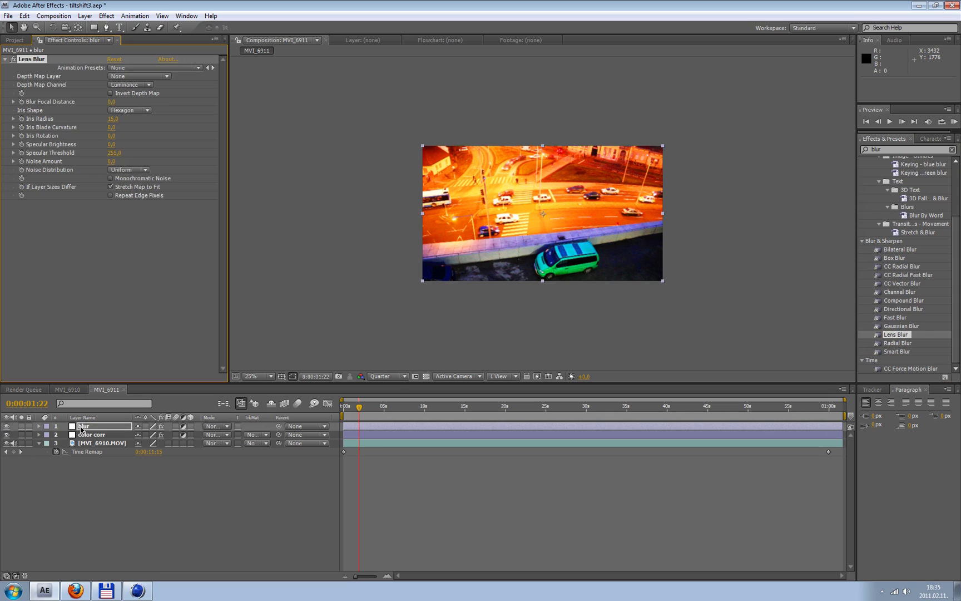
Step: Set the Lens Blur's Iris Radius to 25 and inspect the blurred image at 50% magnification
left_click(112, 118)
type("25")
key("Return")
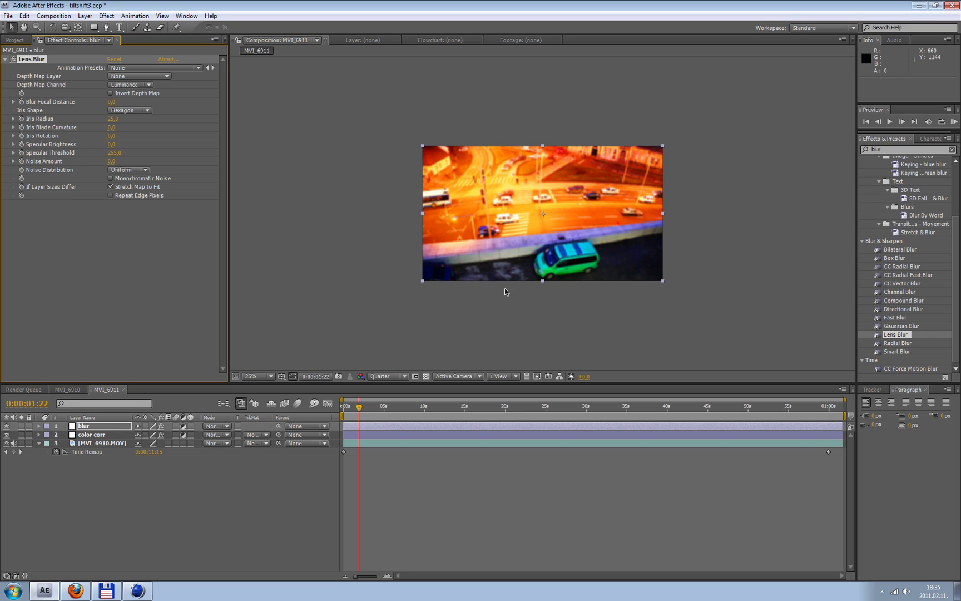
key("period")
key("period")
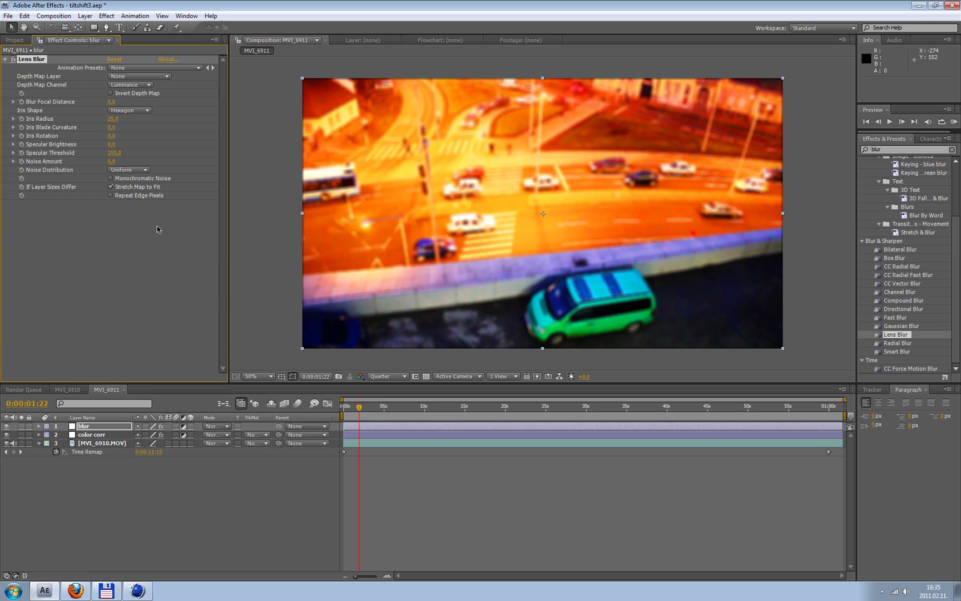
Step: Enable Repeat Edge Pixels for Lens Blur and draw a closed Pen mask on the blur layer around the middle road band with the traffic
left_click(110, 195)
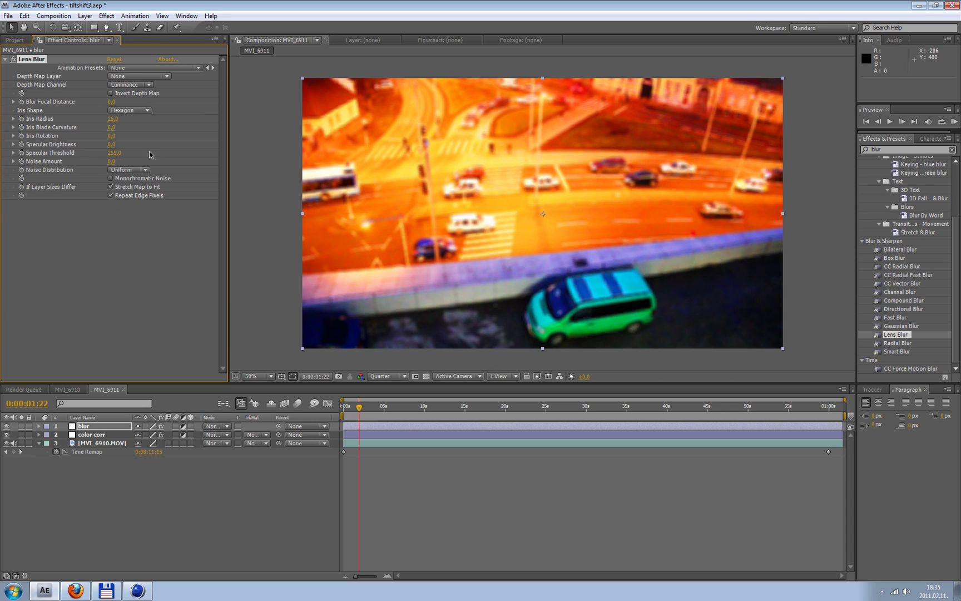
left_click(90, 427)
left_click(96, 26)
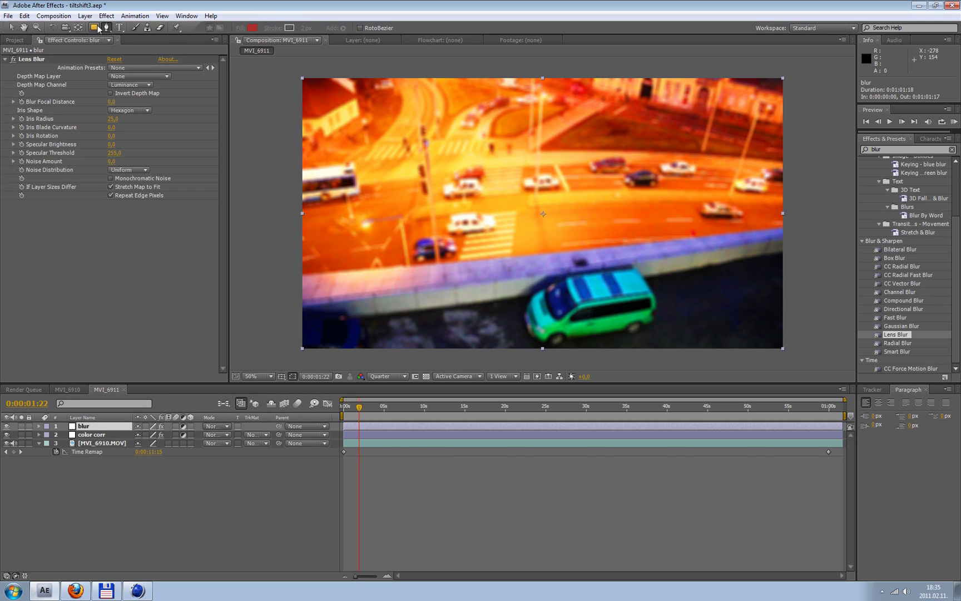
left_click(106, 28)
left_click(293, 277)
left_click(400, 268)
left_click(566, 252)
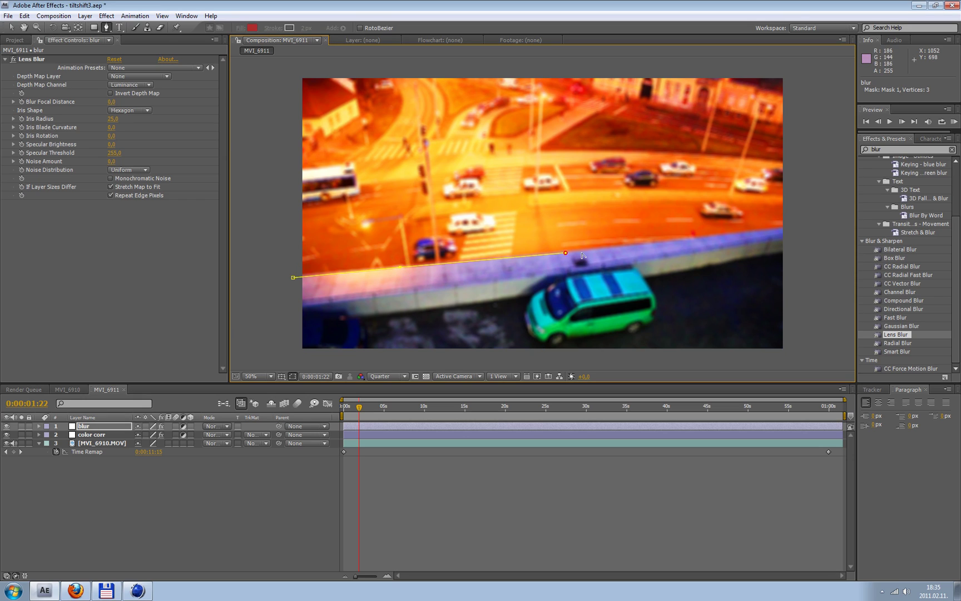
left_click(717, 240)
left_click(770, 230)
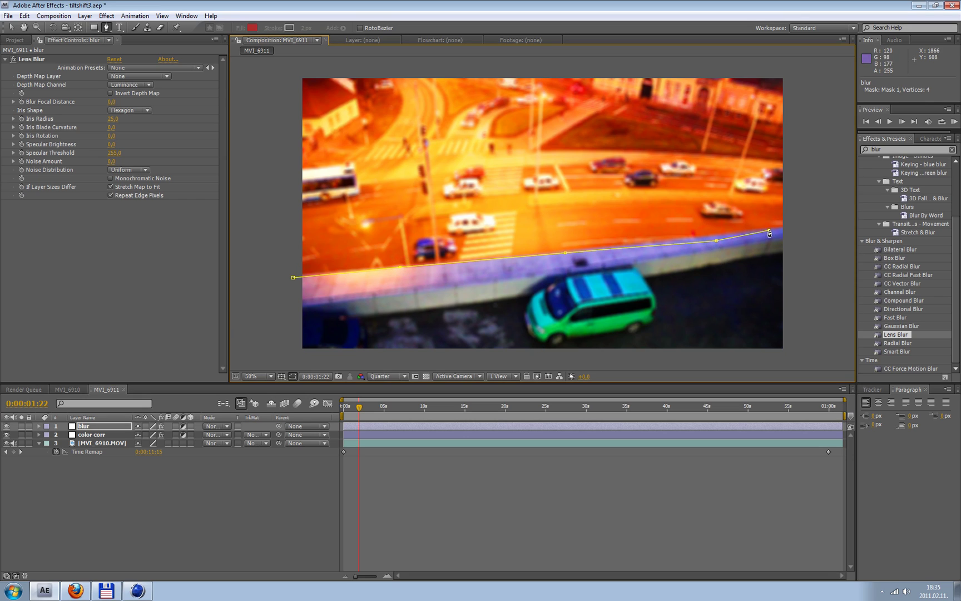
left_click(798, 224)
left_click(803, 166)
left_click(749, 148)
left_click(612, 142)
left_click(508, 141)
left_click(412, 141)
left_click(332, 142)
left_click(273, 140)
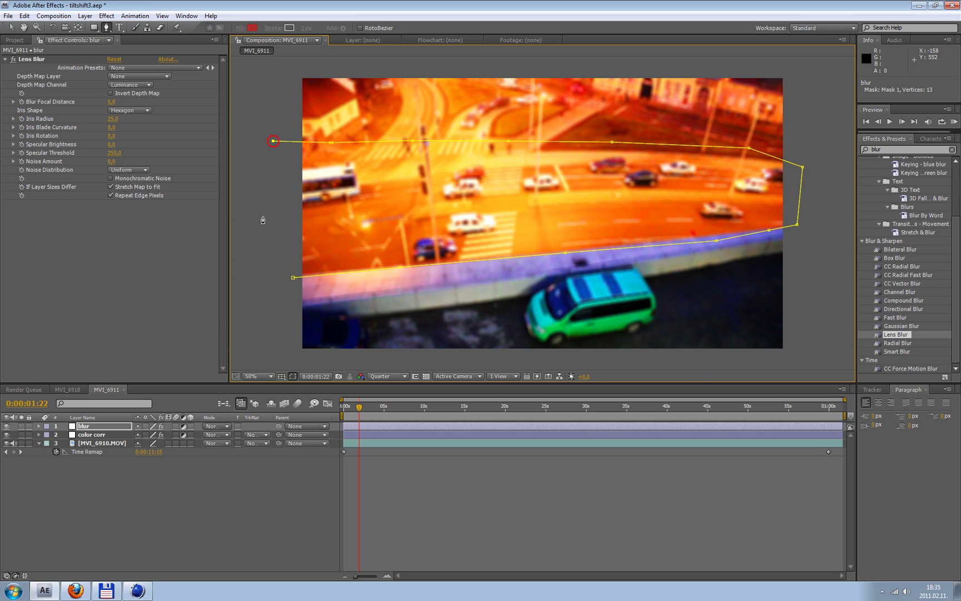
left_click(262, 256)
left_click(293, 277)
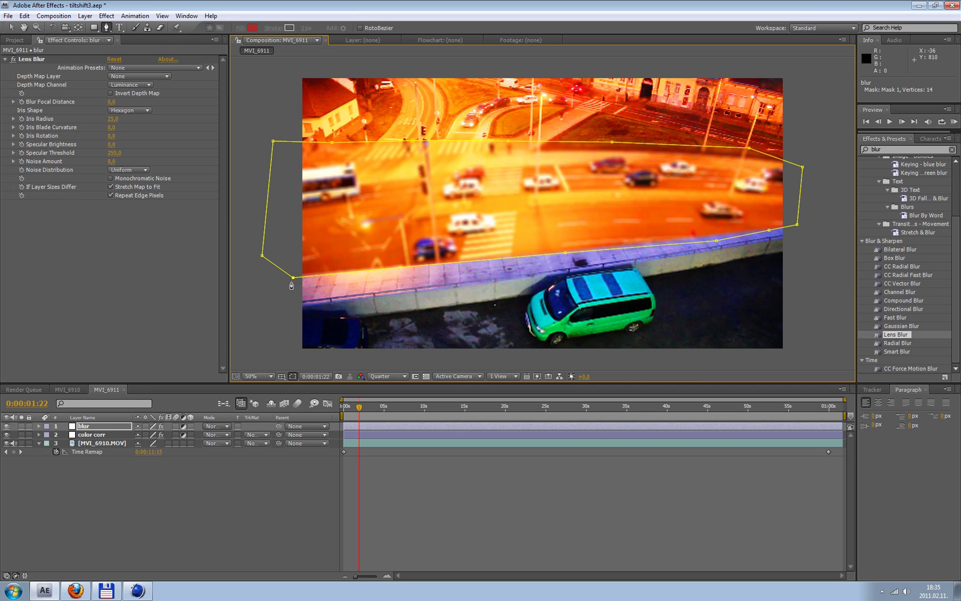
Step: Invert Mask 1 on the blur layer and deselect the layer to view the image without the mask outline
left_click(39, 426)
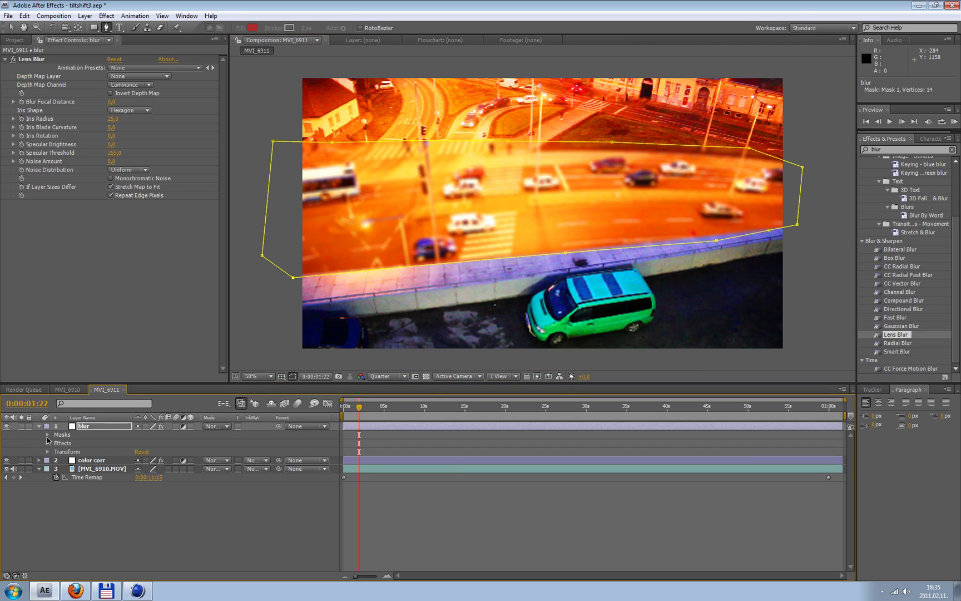
left_click(47, 434)
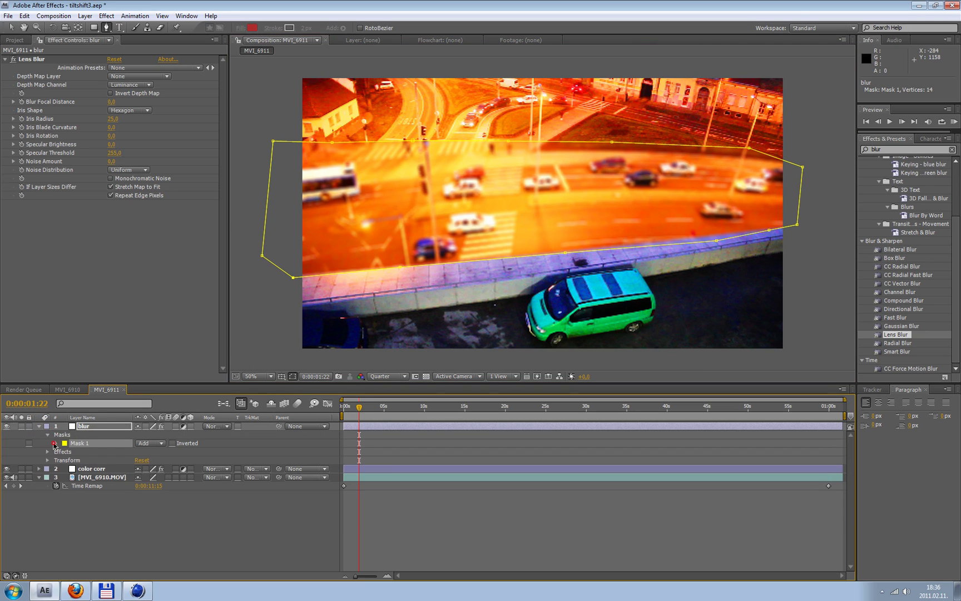
left_click(55, 444)
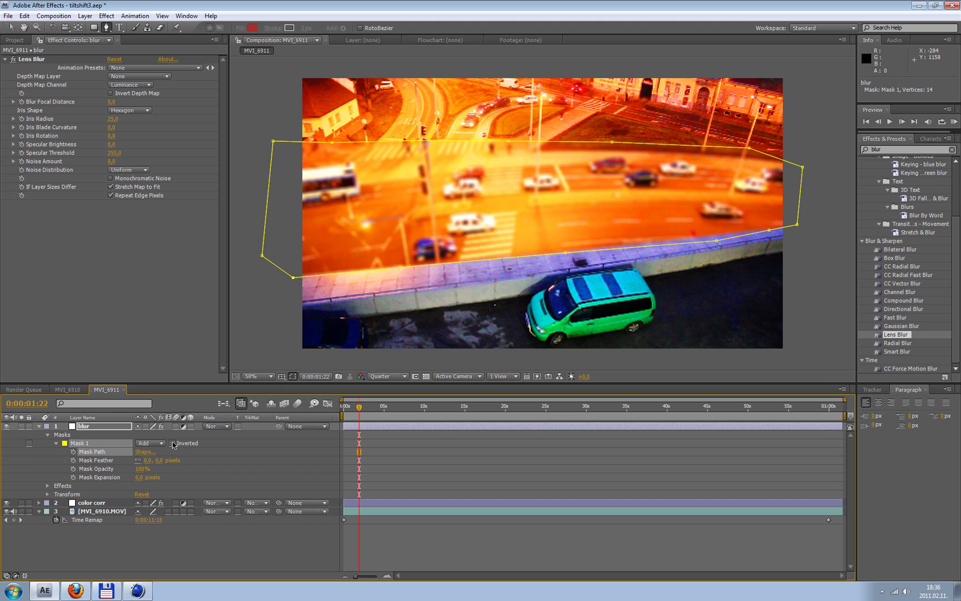
left_click(172, 443)
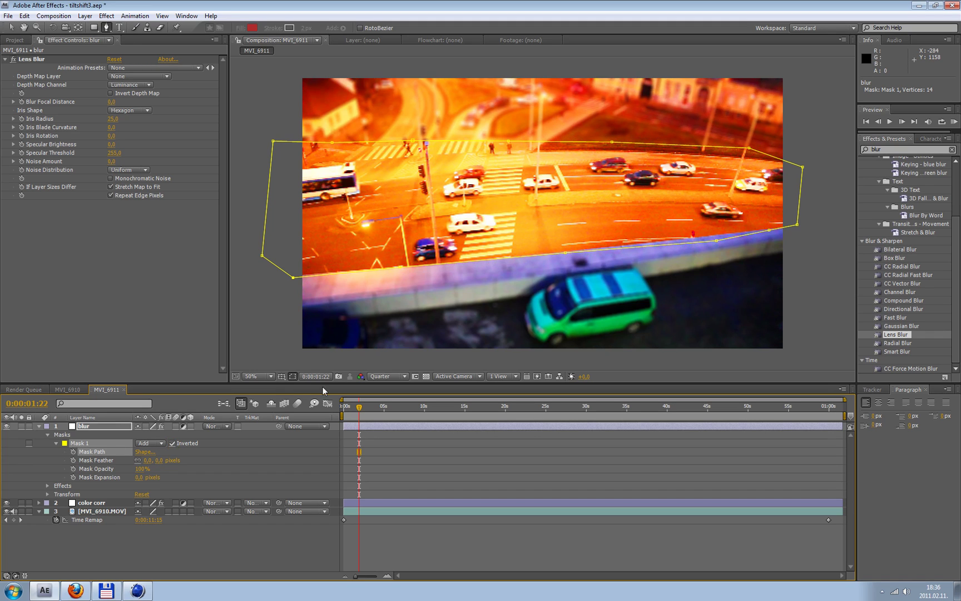
left_click(13, 26)
left_click(264, 91)
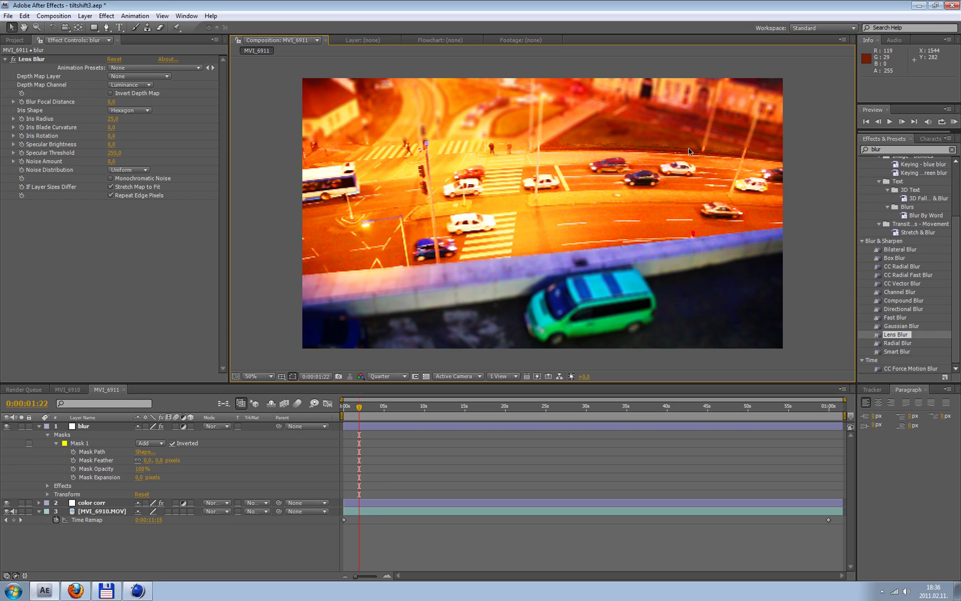
Step: Set Mask 1's feather to 150 pixels and deselect the blur layer to inspect the softened edge
left_click(160, 460)
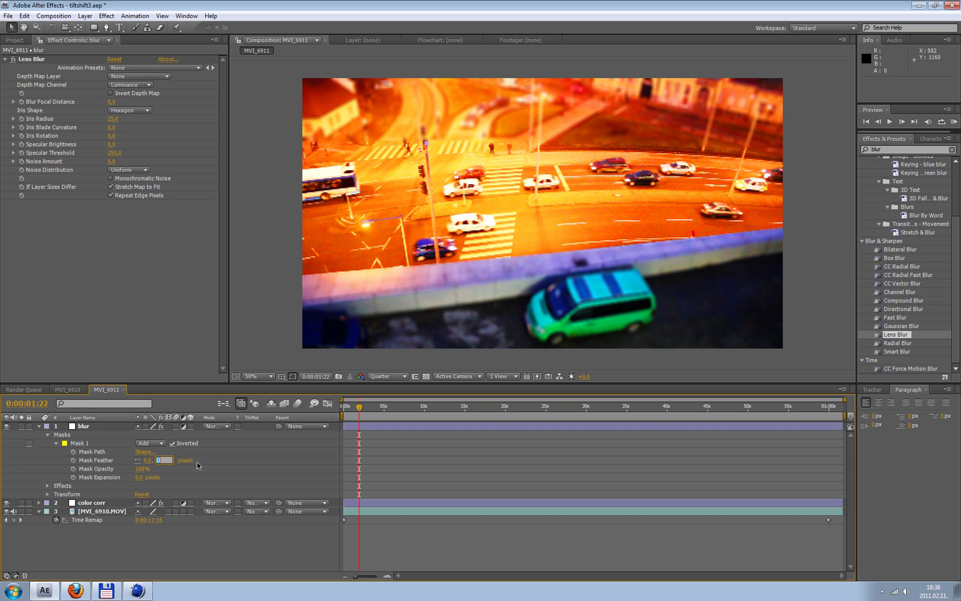
type("150")
key("Return")
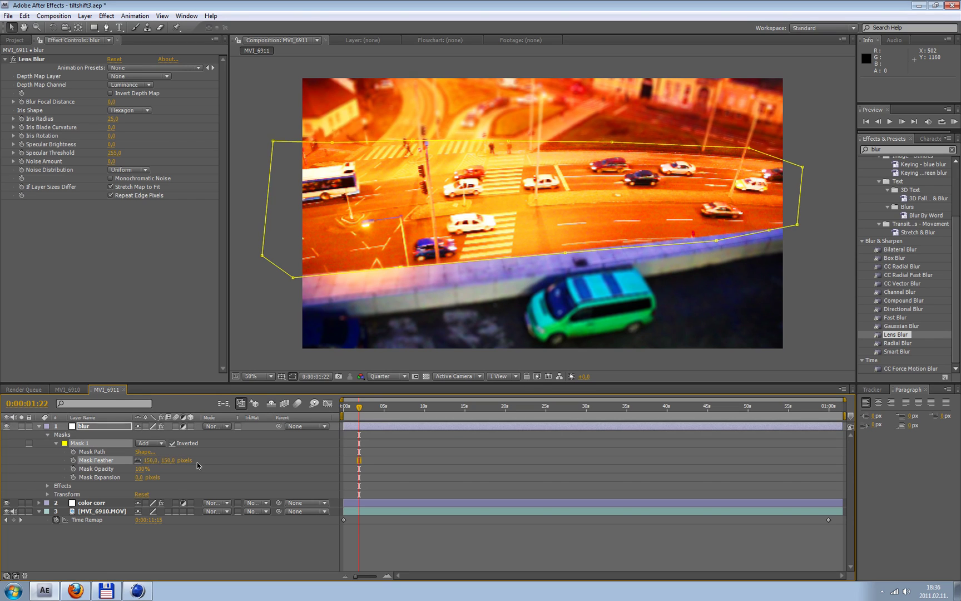
key("v")
left_click(247, 86)
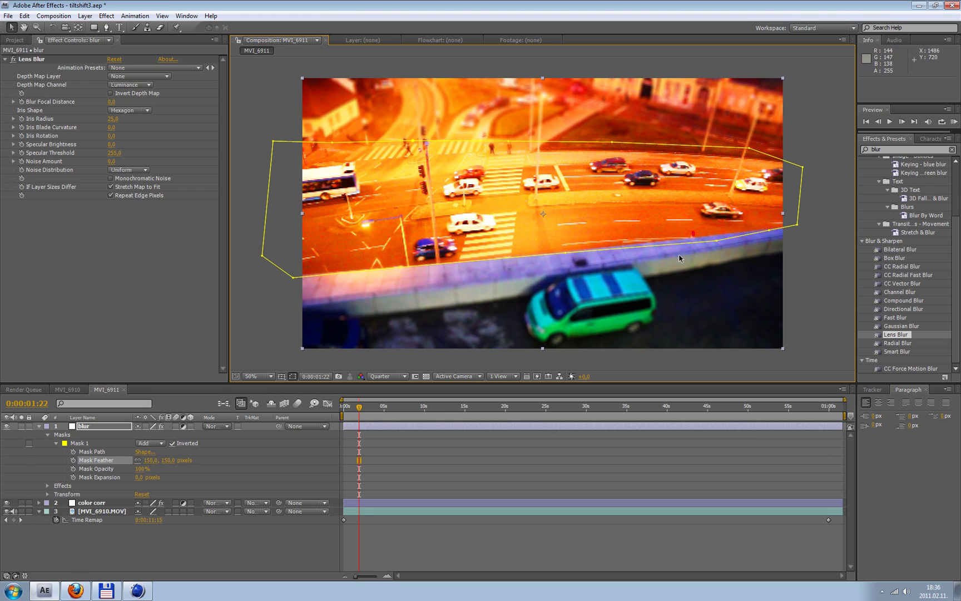
left_click(265, 86)
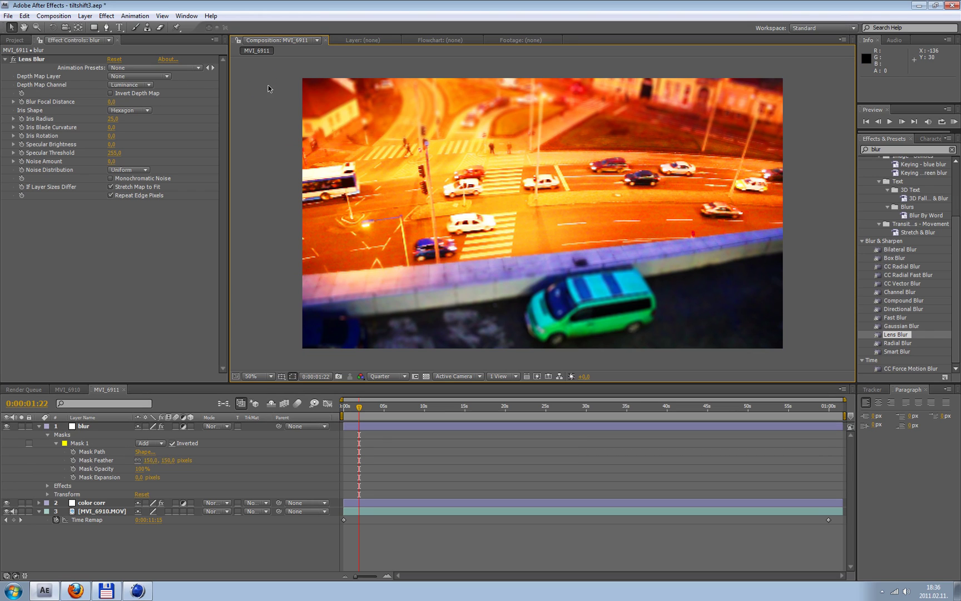
Step: End the work area at 0:00:05:03 and play a RAM preview of the composition at 25% magnification
key("comma")
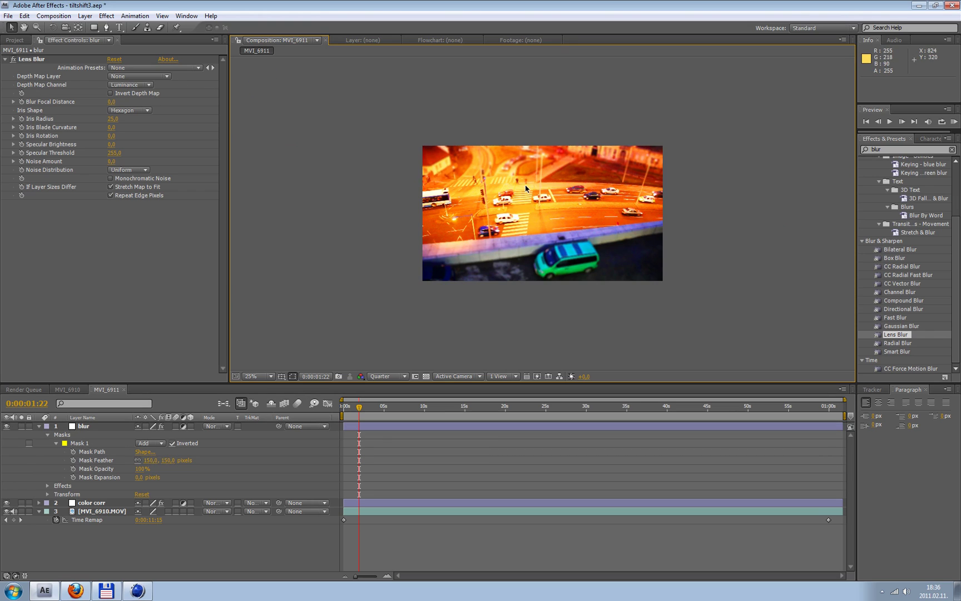
left_click(386, 411)
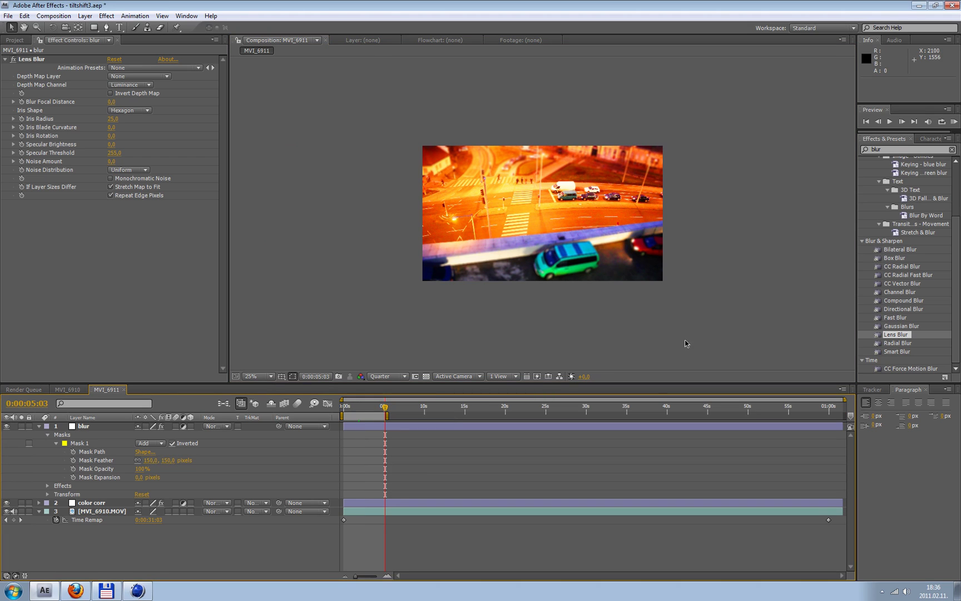
left_click(954, 121)
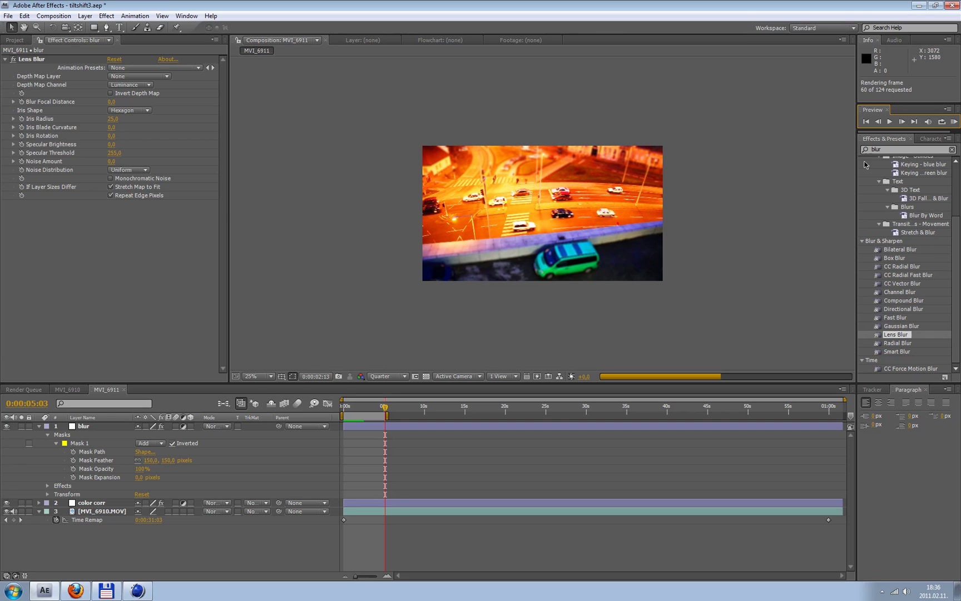
left_click(347, 167)
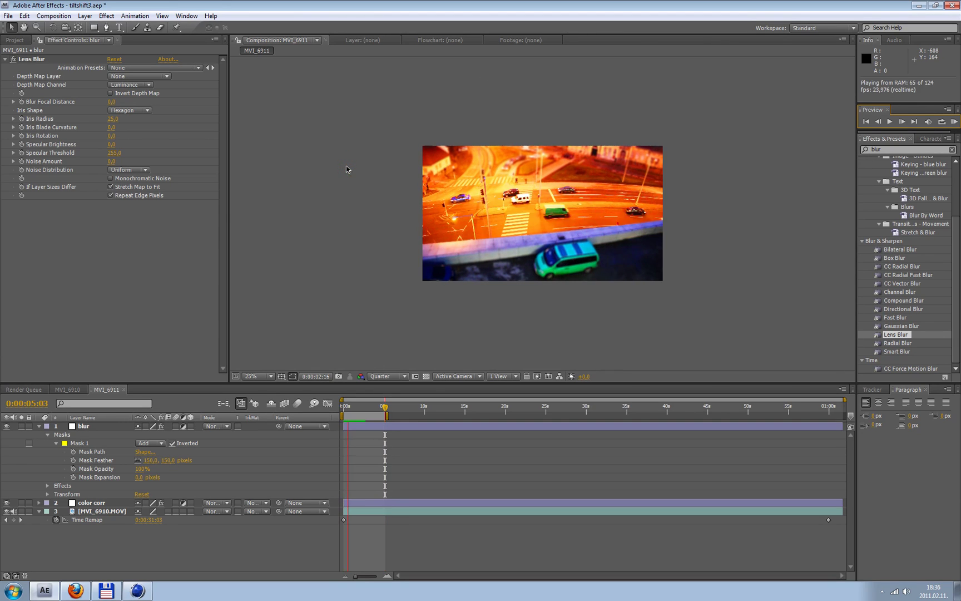